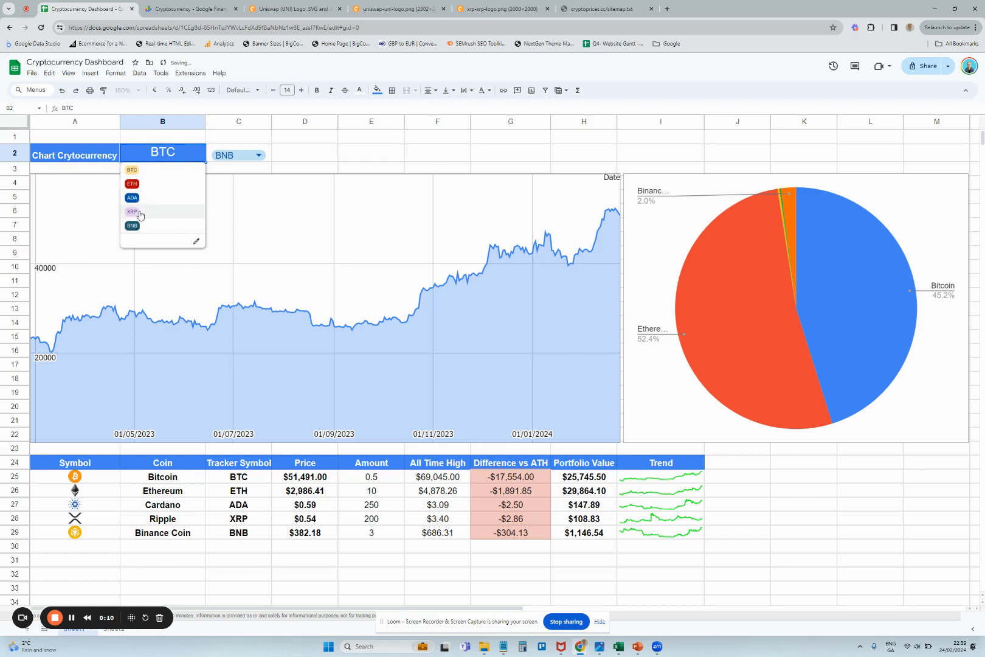
Step: Switch the chart's cryptocurrency to XRP and look over the coin table in A24:I29
left_click(139, 211)
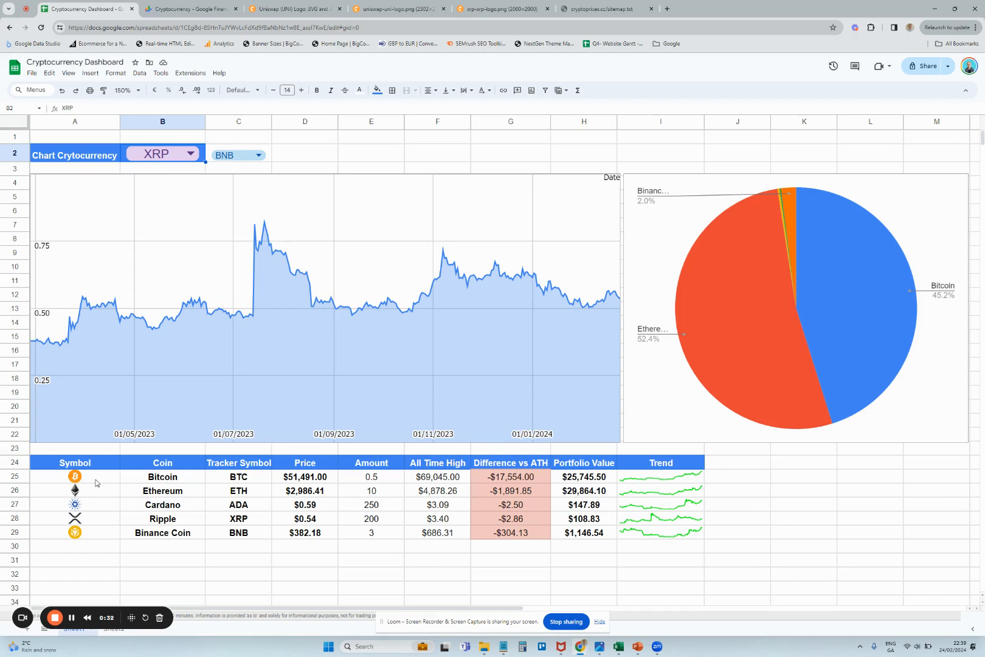
left_click_drag(86, 466, 687, 534)
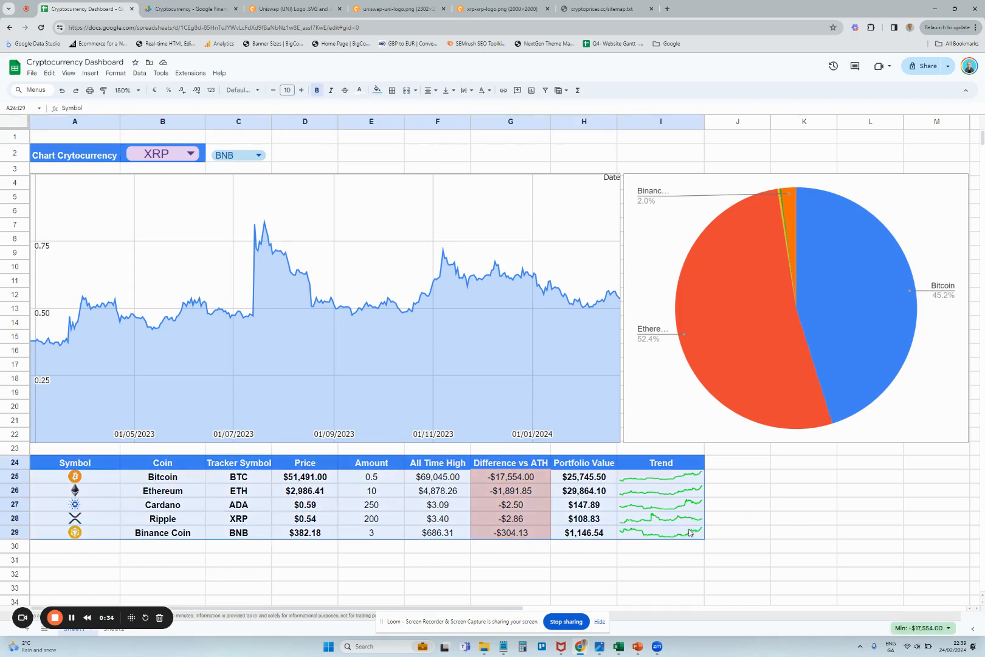
left_click(750, 514)
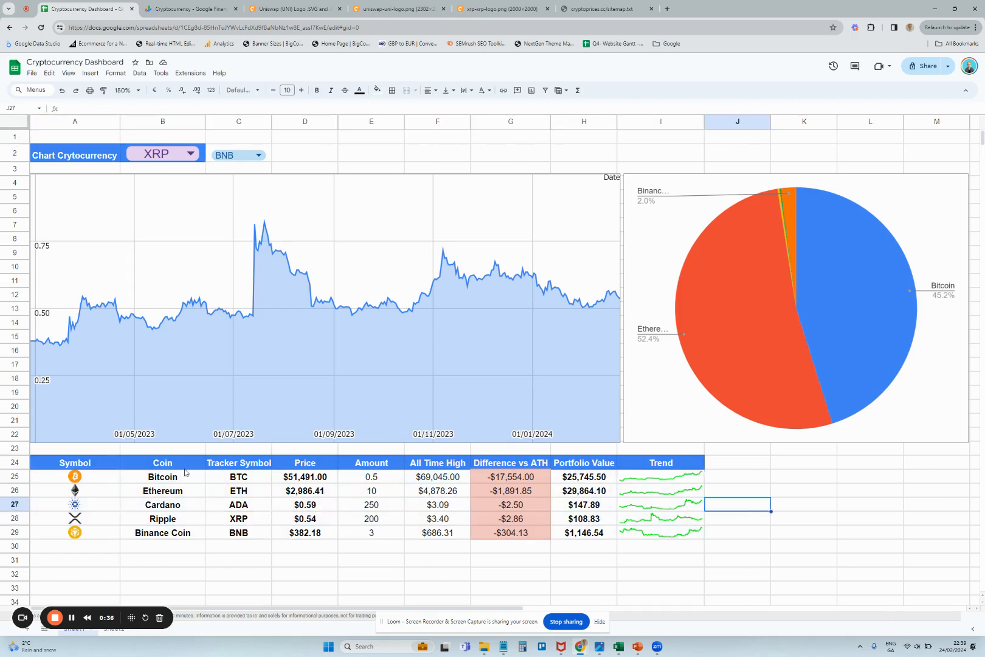
Step: Examine the IMAGE formulas behind the coin logos in the Symbol column, focusing on the image address in Cardano's formula
left_click(86, 479)
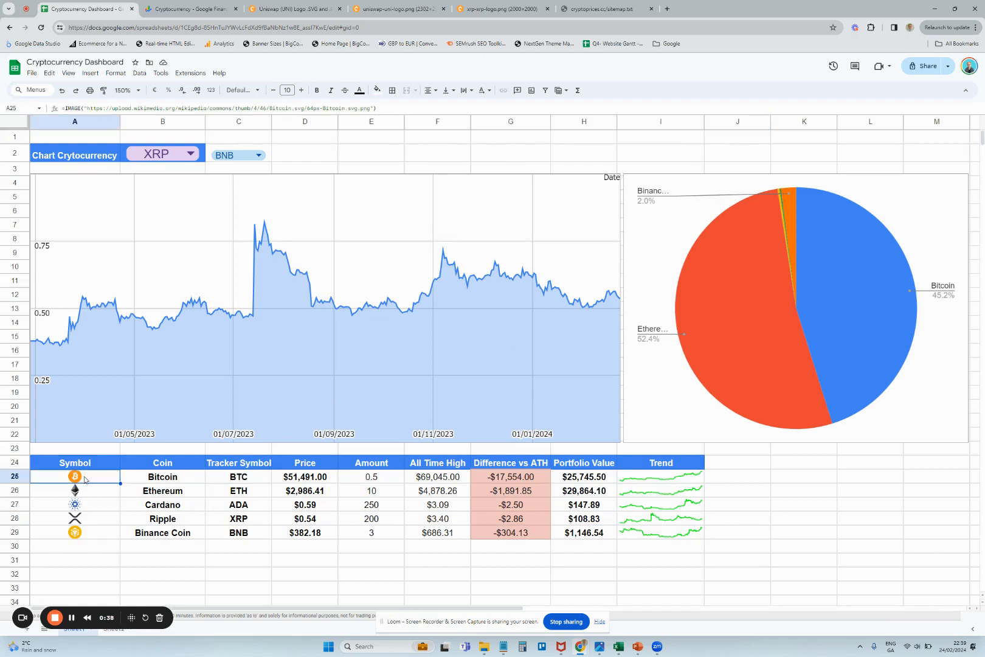
left_click(85, 492)
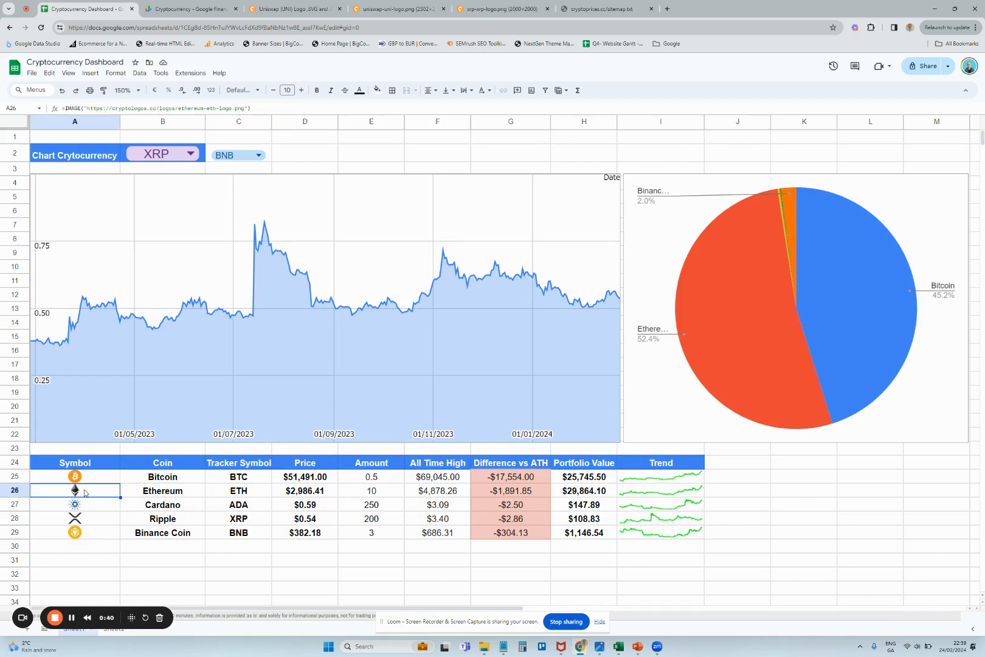
left_click(86, 506)
left_click(87, 520)
left_click(88, 534)
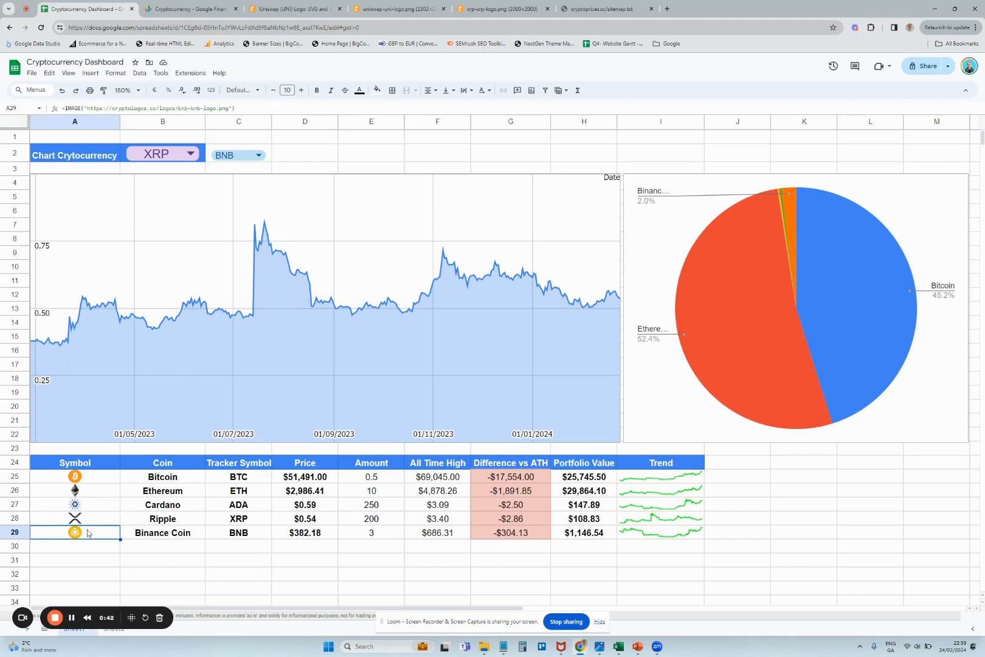
left_click(78, 504)
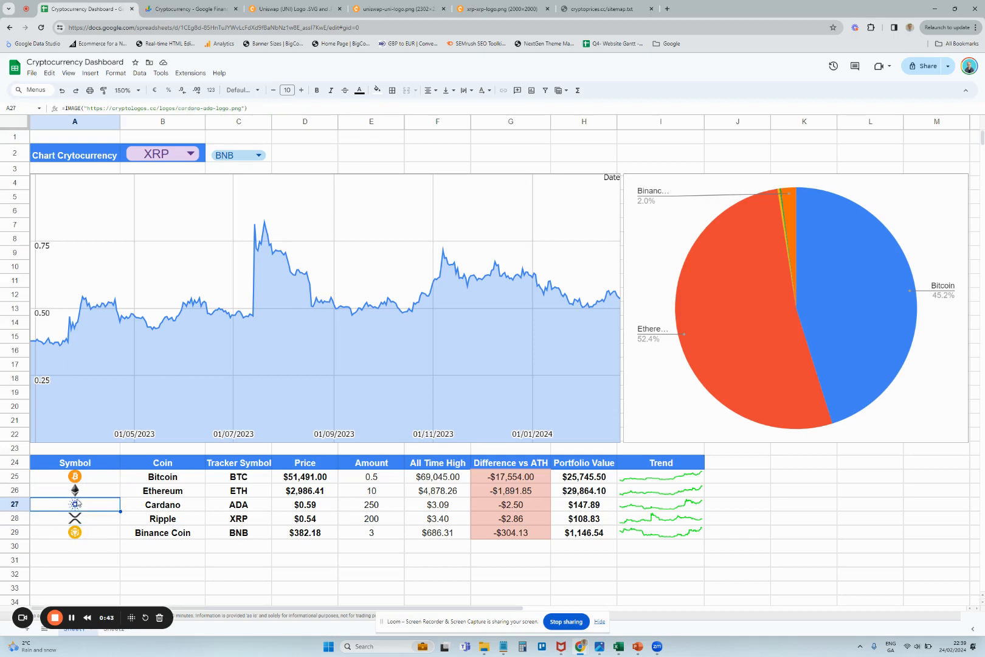
double_click(101, 109)
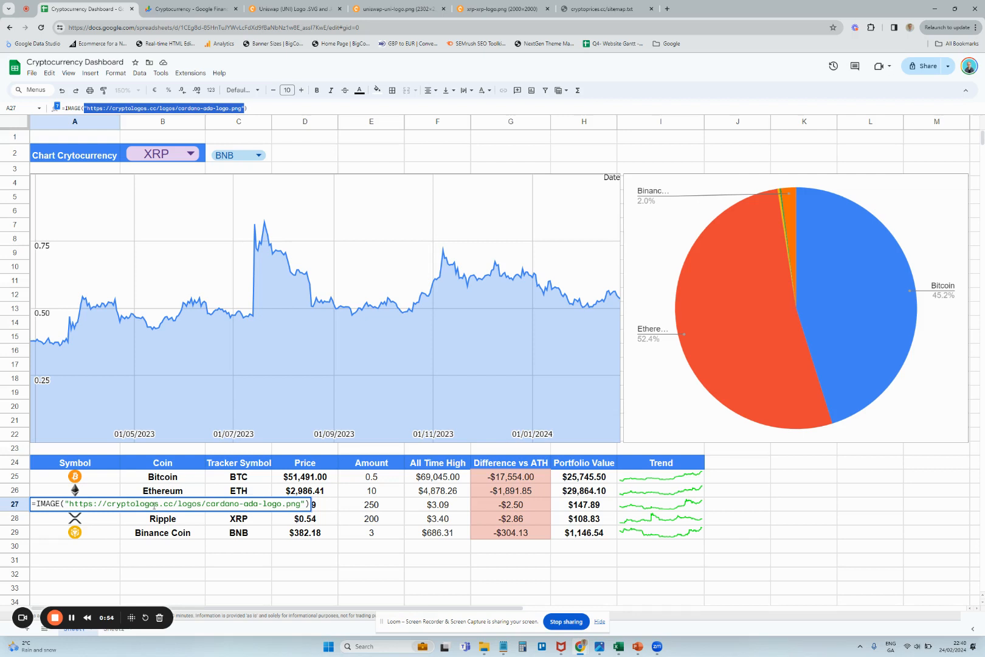
Step: Open the Shiba Inu PNG logo from the Crypto Logos site and select its image address up to the .png extension
left_click(284, 11)
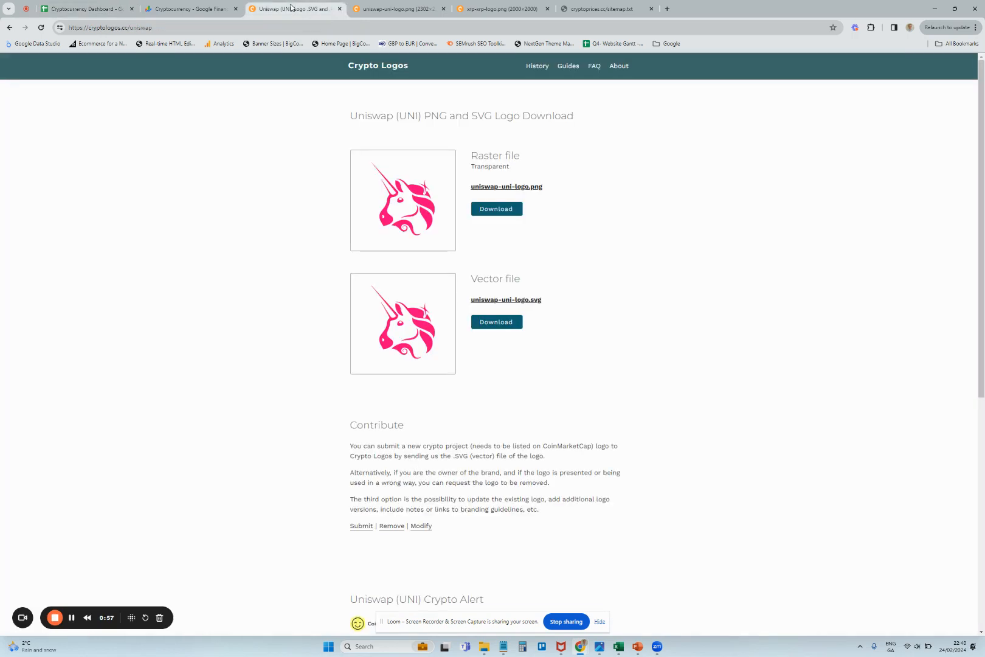
left_click(372, 67)
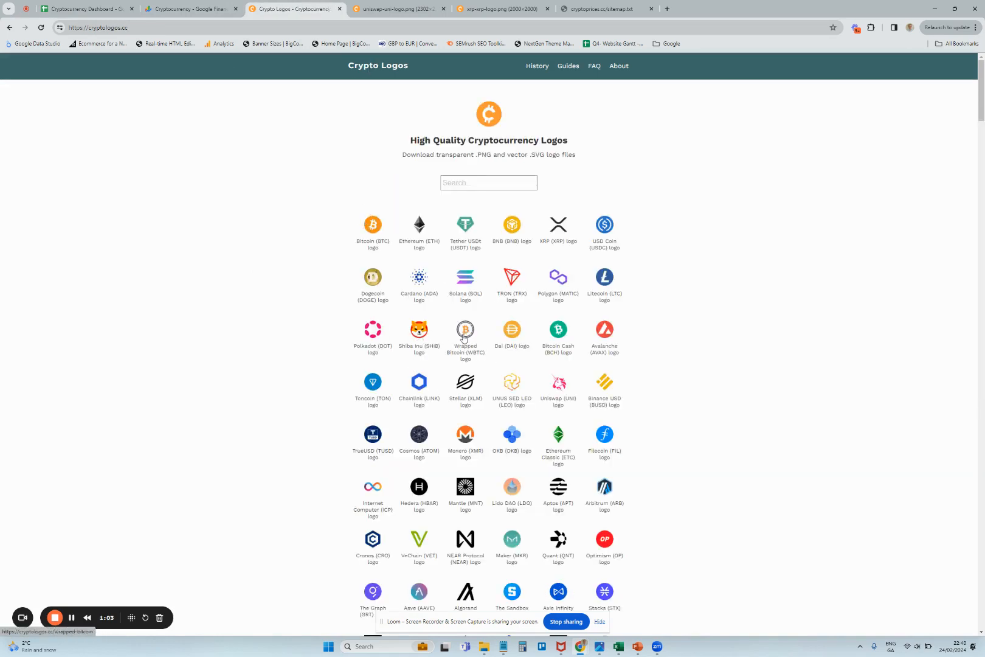
left_click(419, 326)
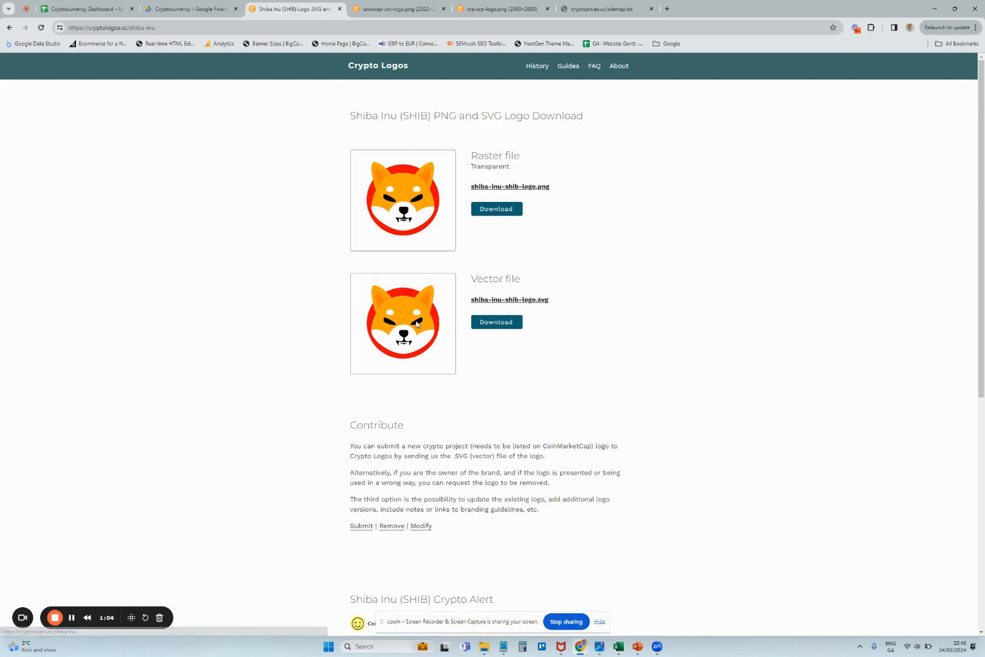
left_click(490, 188)
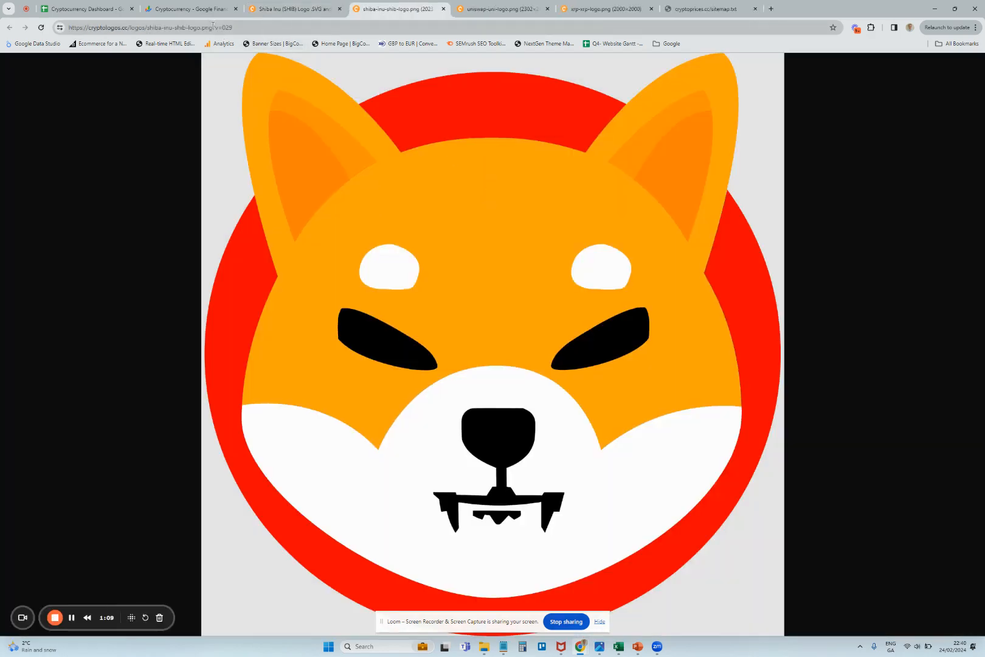
left_click_drag(212, 28, 61, 26)
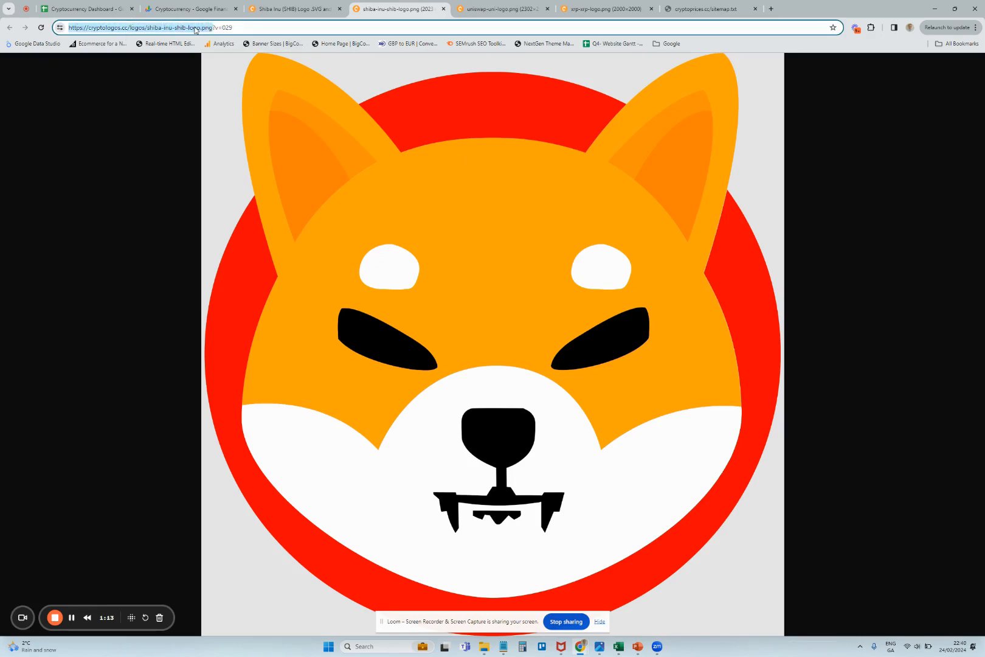
Step: Return to the Cryptocurrency Dashboard spreadsheet, leave Cardano's logo formula unedited, and review the Coin and Tracker Symbol entries in rows 25 to 29
left_click(85, 8)
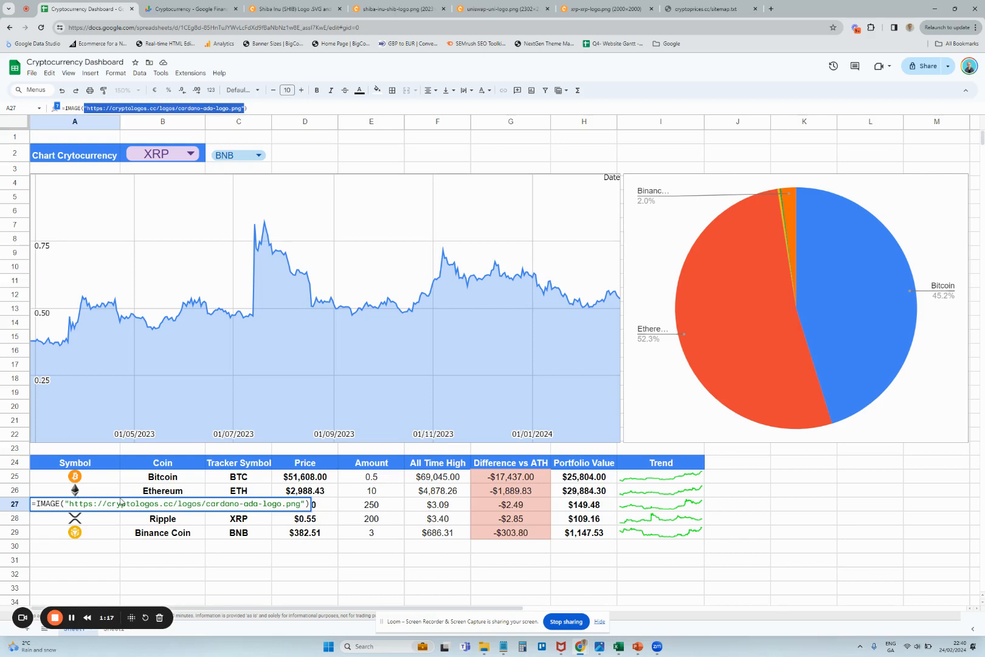
key("Escape")
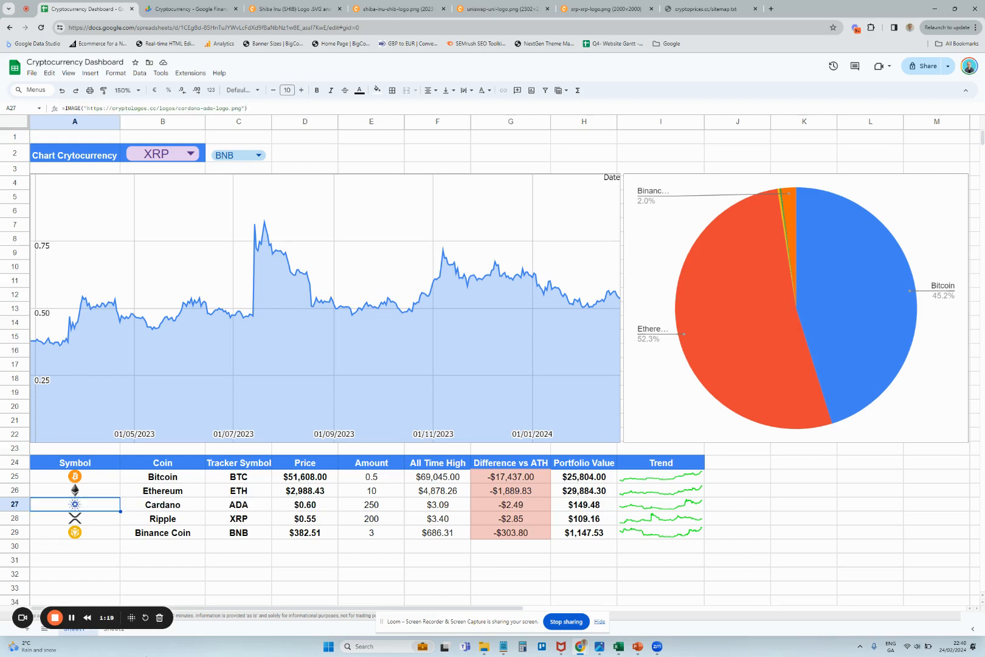
left_click_drag(191, 534, 183, 478)
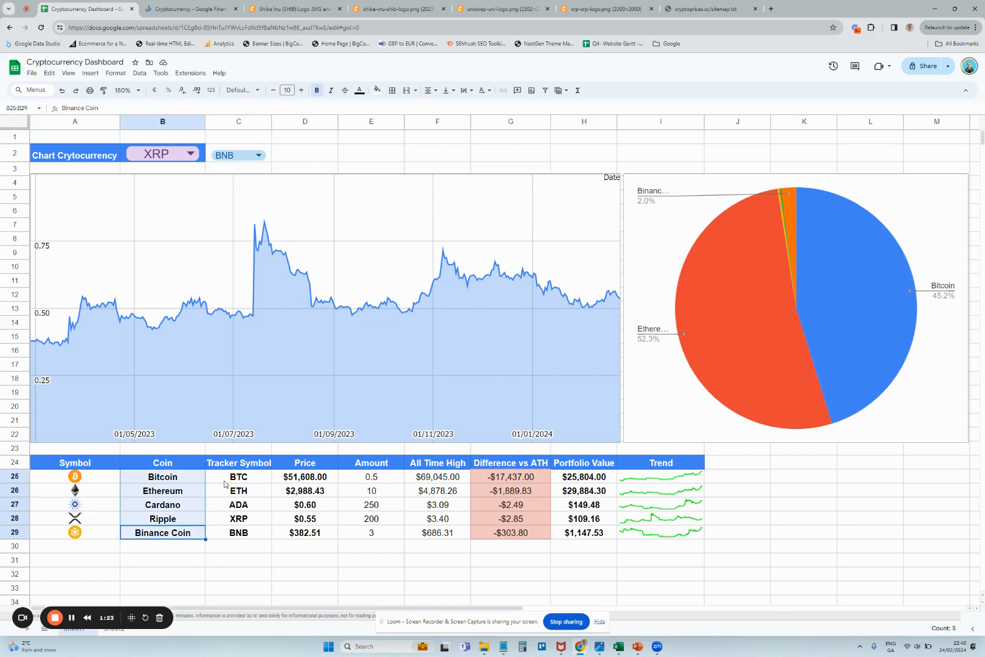
left_click_drag(225, 481, 227, 536)
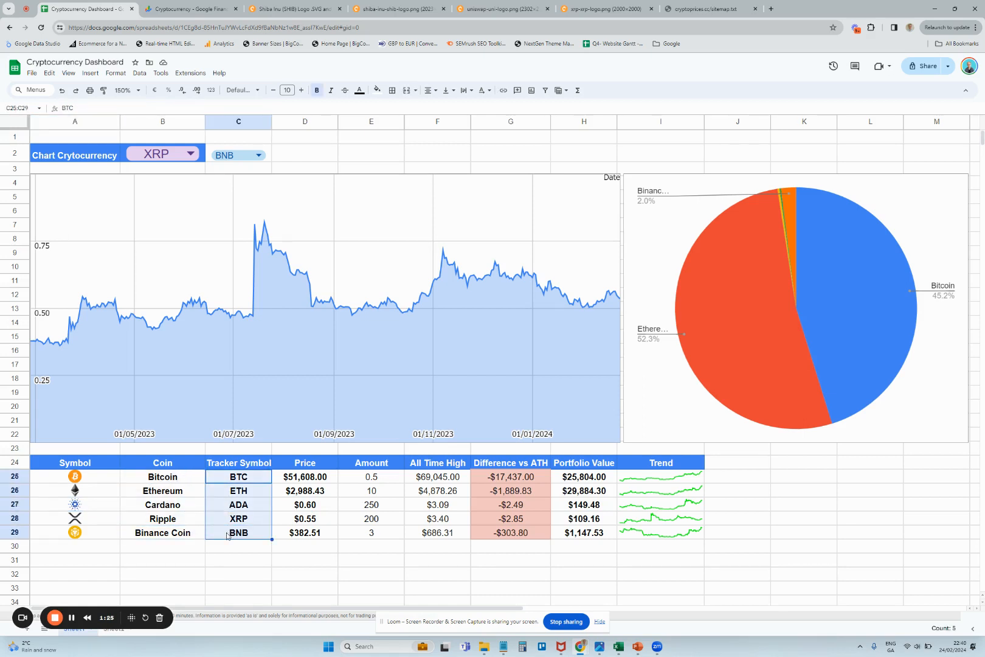
left_click_drag(194, 478, 240, 536)
Step: Inspect the address in Bitcoin's IMPORTDATA price formula and compare it with the address list in the cryptoprices.cc sitemap
left_click(305, 481)
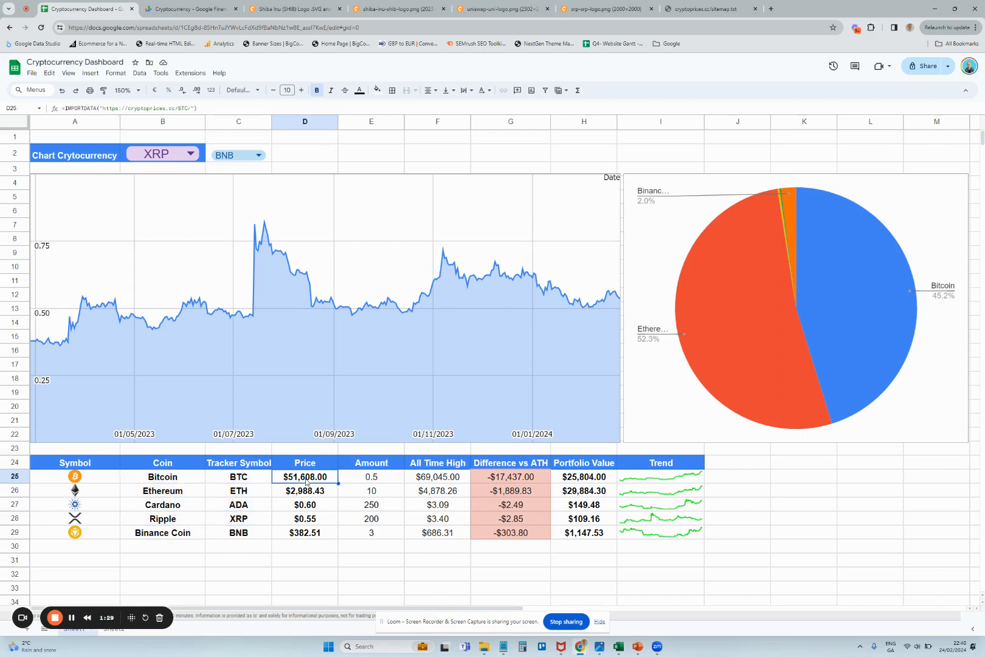
left_click(155, 108)
double_click(155, 108)
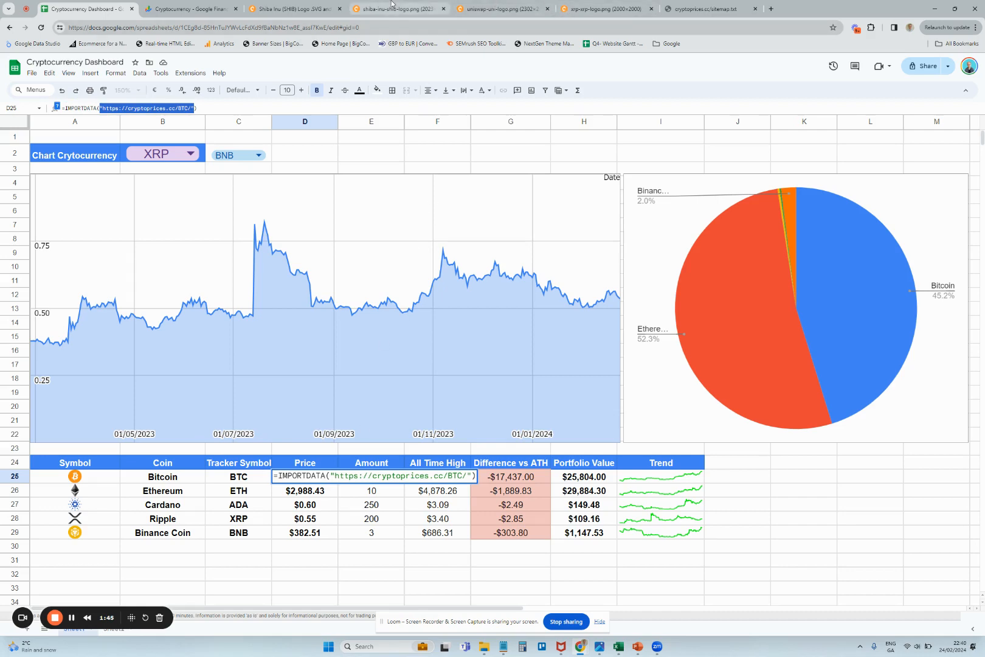
left_click(723, 5)
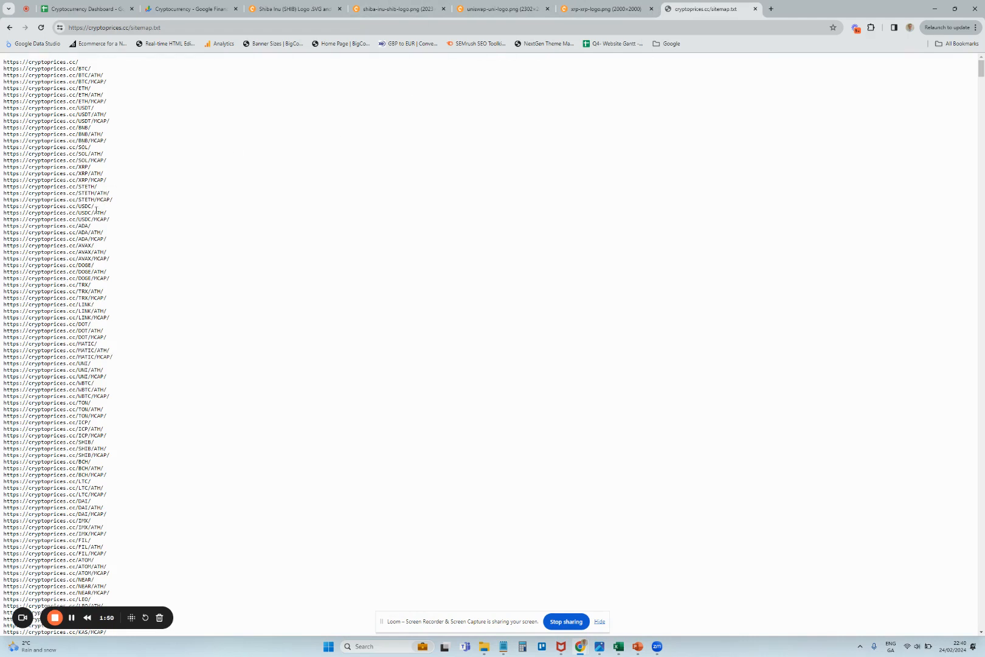
left_click(89, 6)
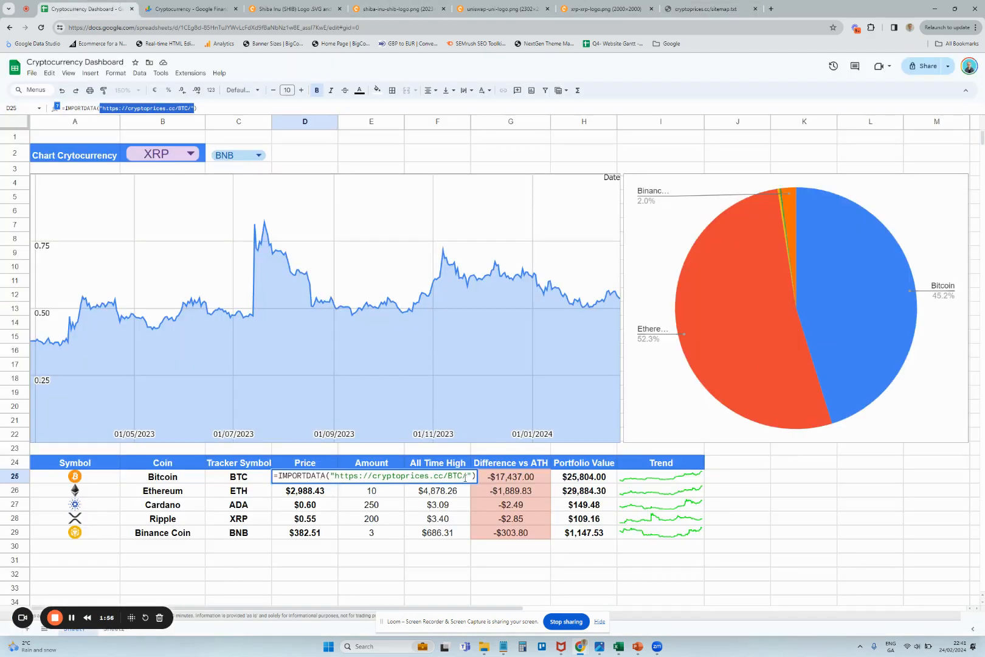
key("Escape")
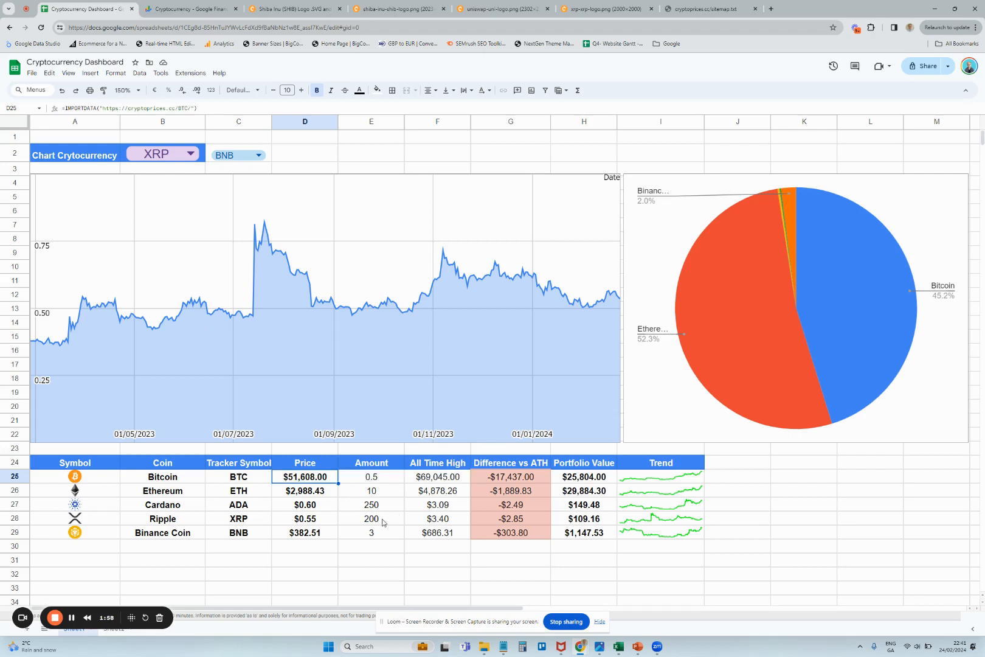
Step: Inspect the coin symbol part of the IMPORTDATA formula in Binance Coin's Price cell without changing it
left_click(306, 532)
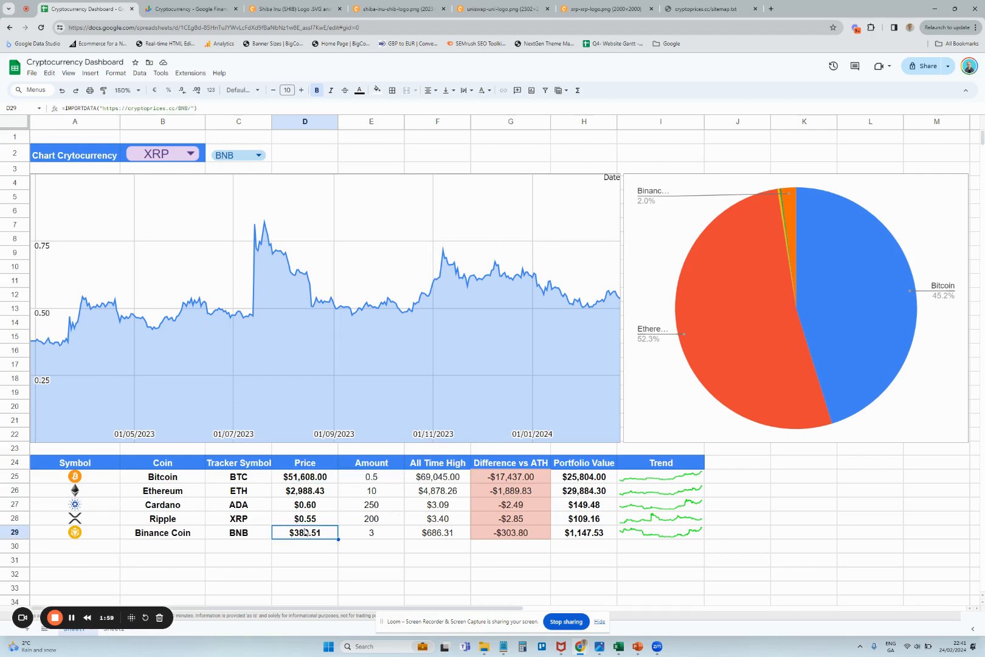
left_click(184, 108)
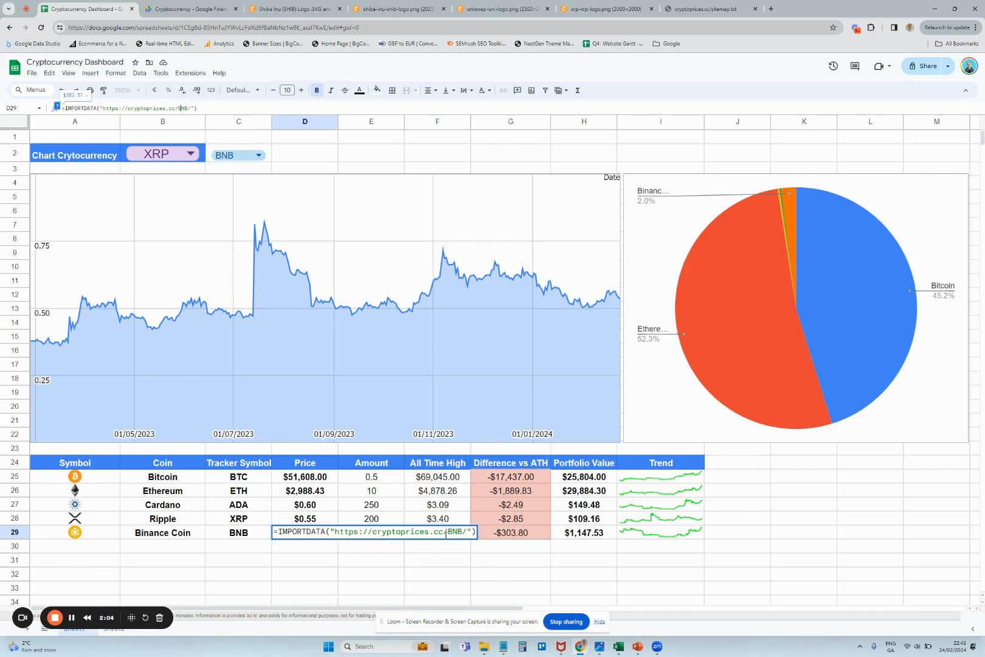
key("Escape")
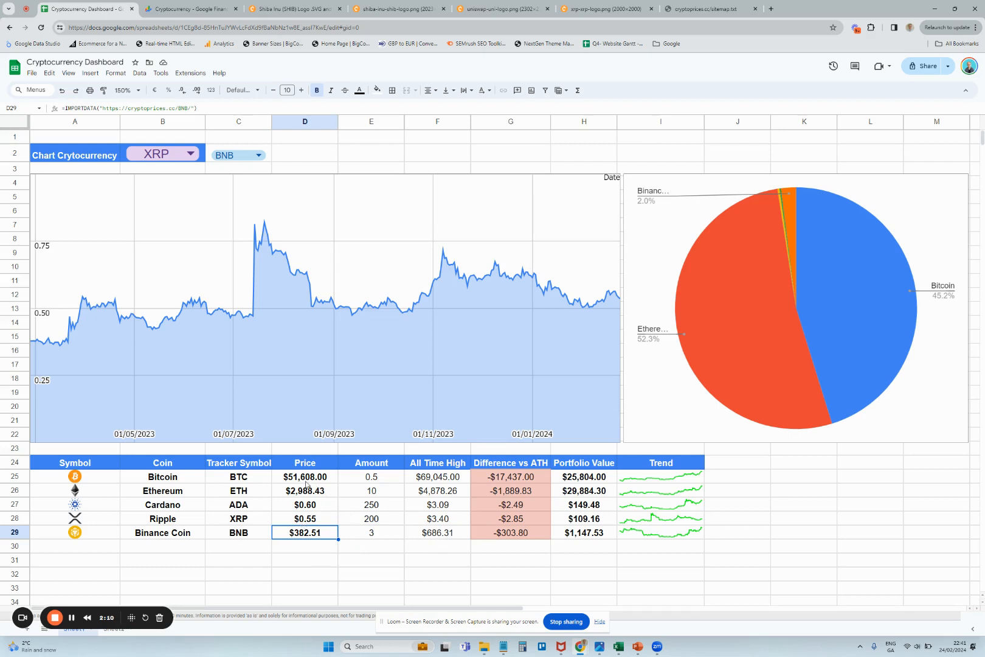
Step: Inspect the IMPORTDATA formula in Ethereum's All Time High cell, F26, without changing it
left_click(439, 490)
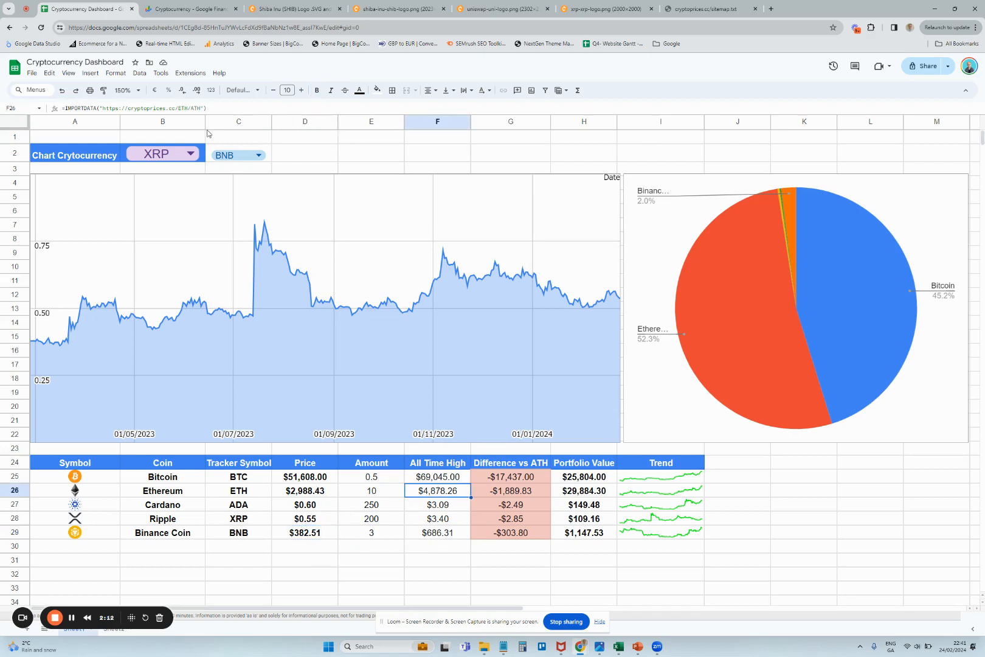
key("F2")
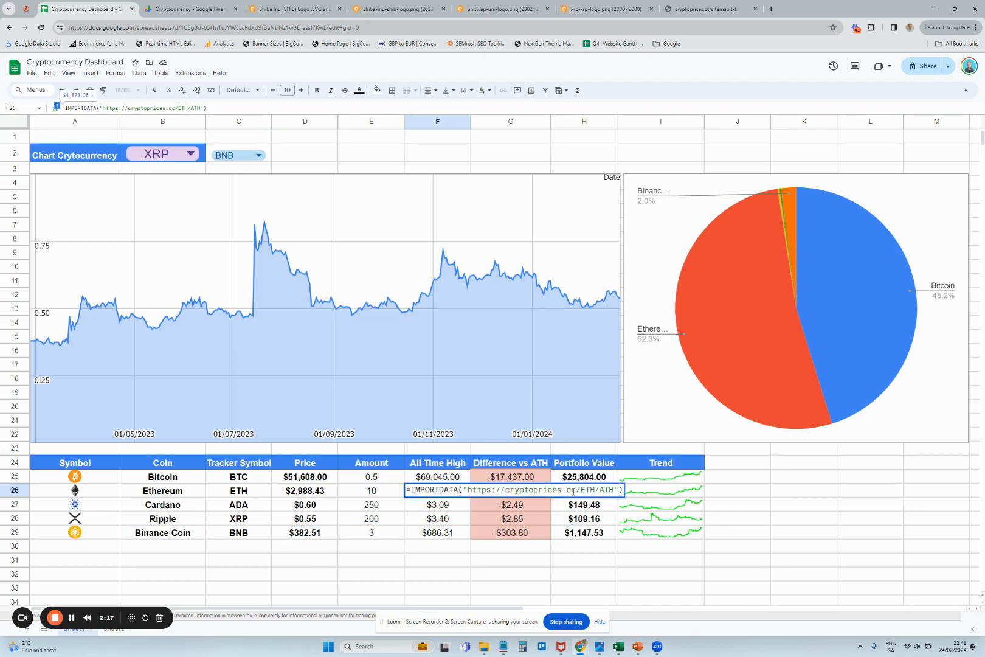
left_click(577, 490)
key("Escape")
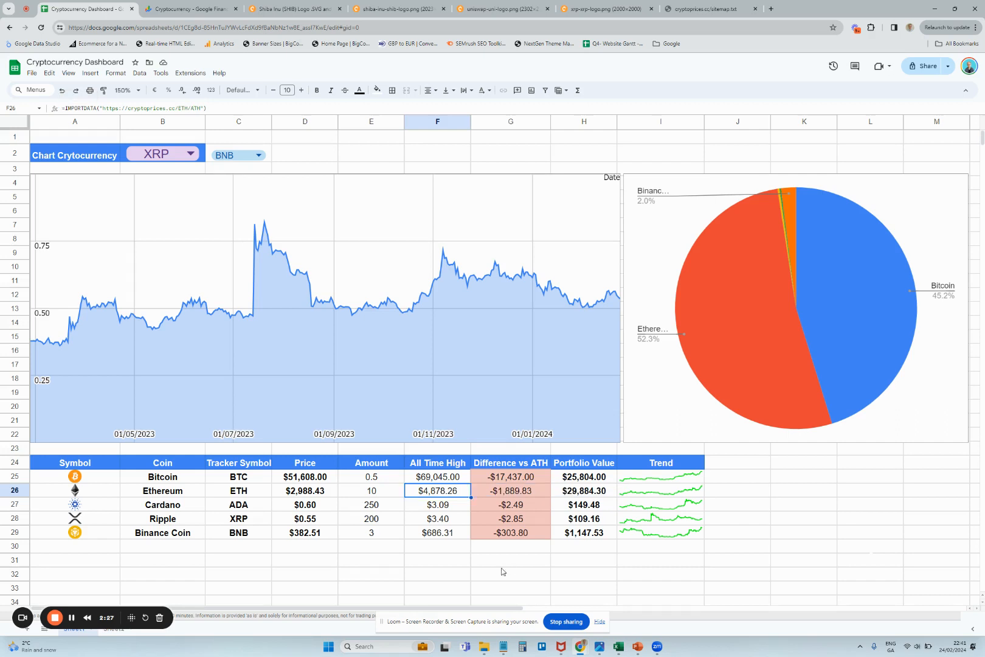
Step: Review the Difference vs ATH column and check which cells Bitcoin's formula in G25 subtracts
left_click_drag(523, 478, 526, 533)
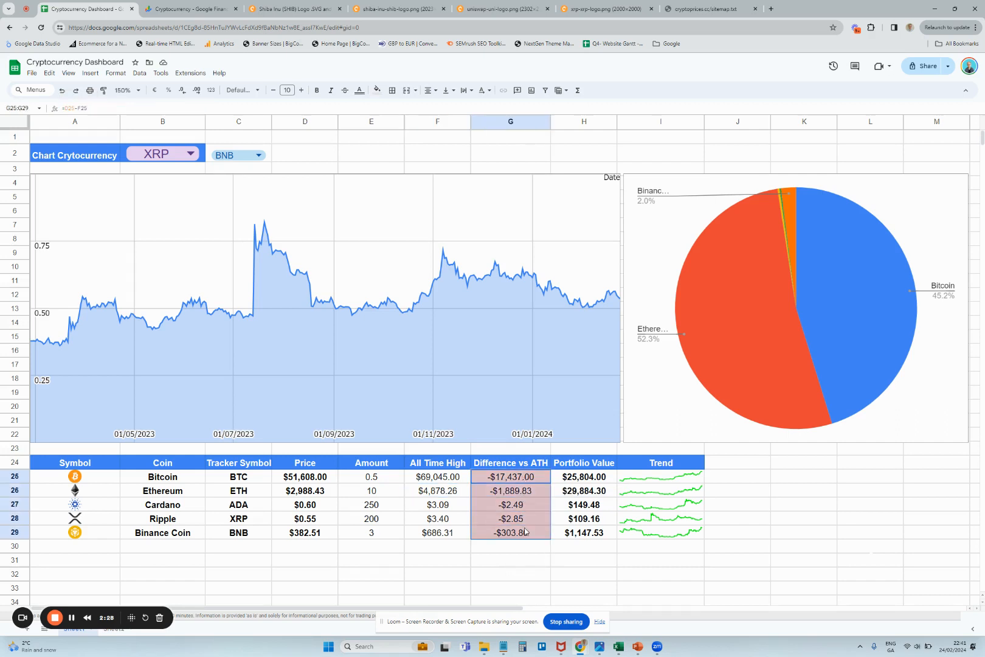
left_click(505, 479)
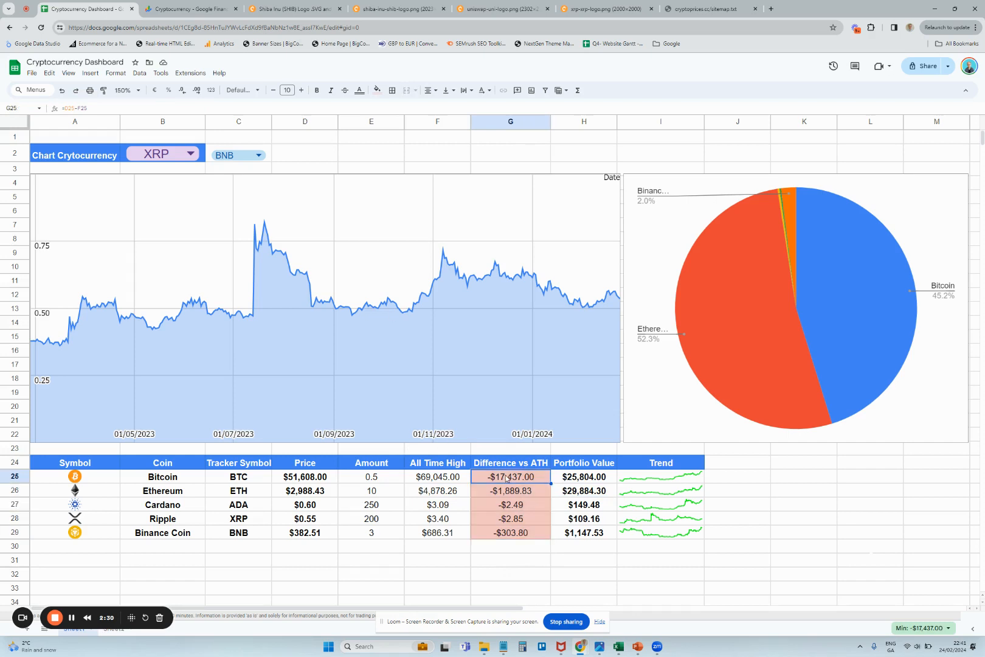
left_click(74, 108)
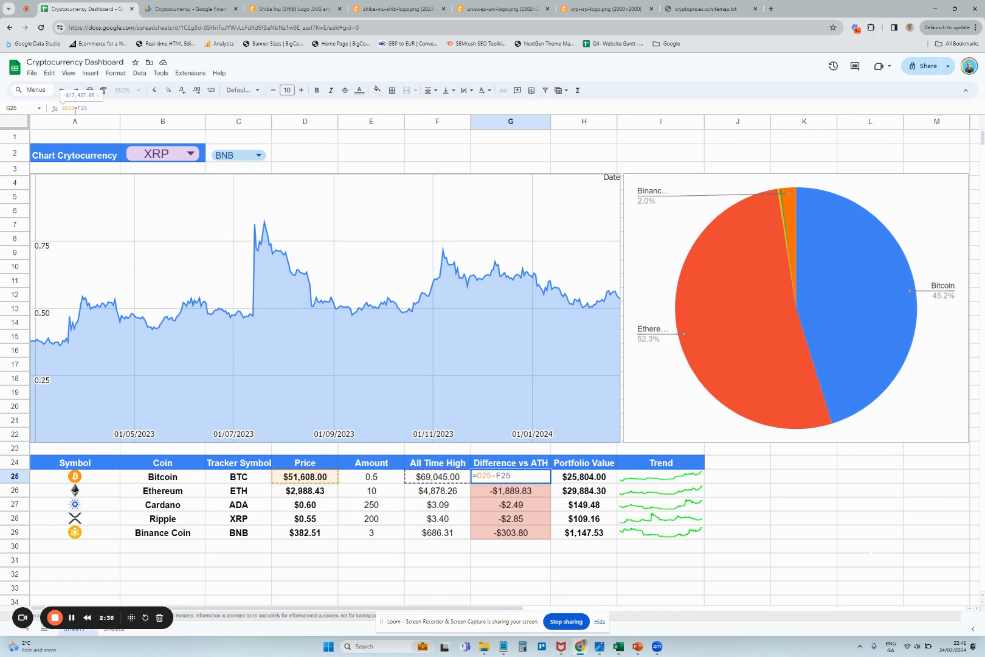
key("Escape")
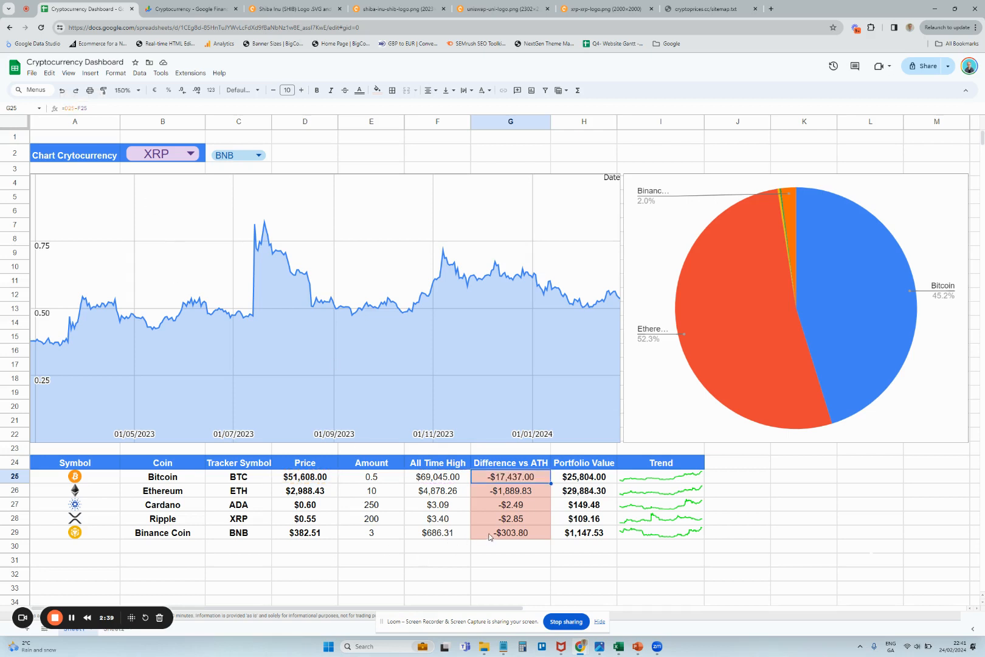
left_click_drag(491, 535, 497, 480)
Step: Review the Portfolio Value formulas in H25:H29 and check Bitcoin's Amount cell that feeds them
left_click(587, 472)
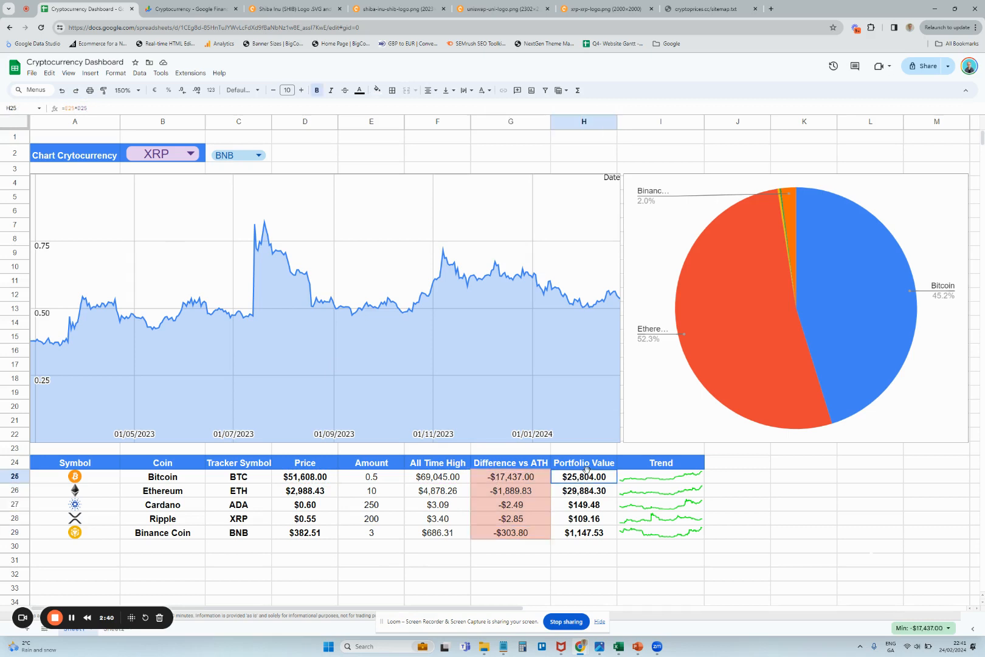
left_click_drag(584, 535, 577, 484)
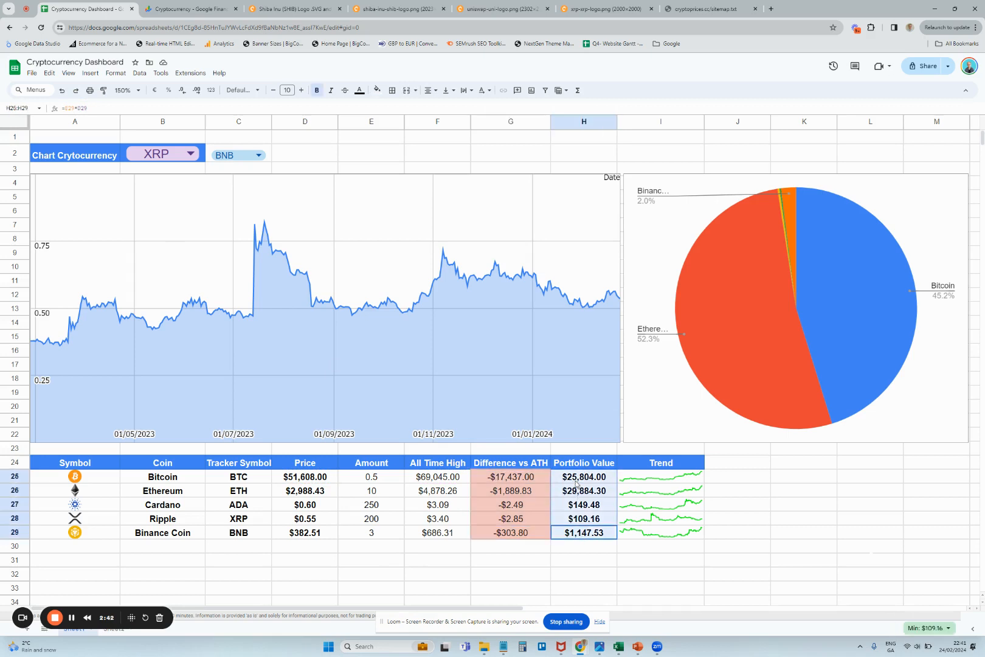
left_click(384, 482)
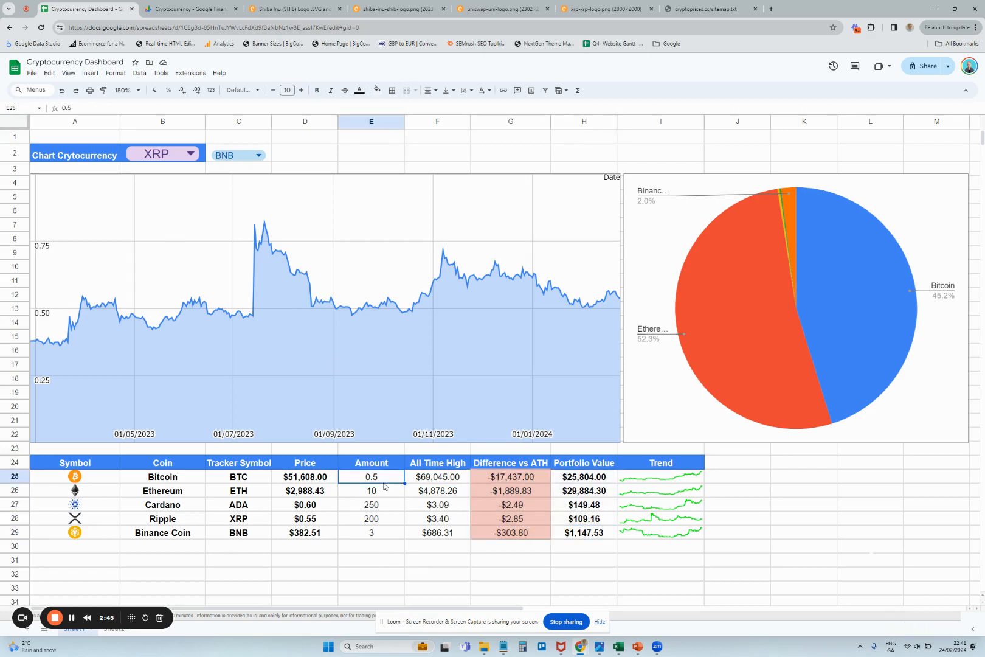
Step: Review the Amount cells for Bitcoin and Ethereum and inspect Ethereum's Portfolio Value formula in H26 without changing it
left_click(384, 494)
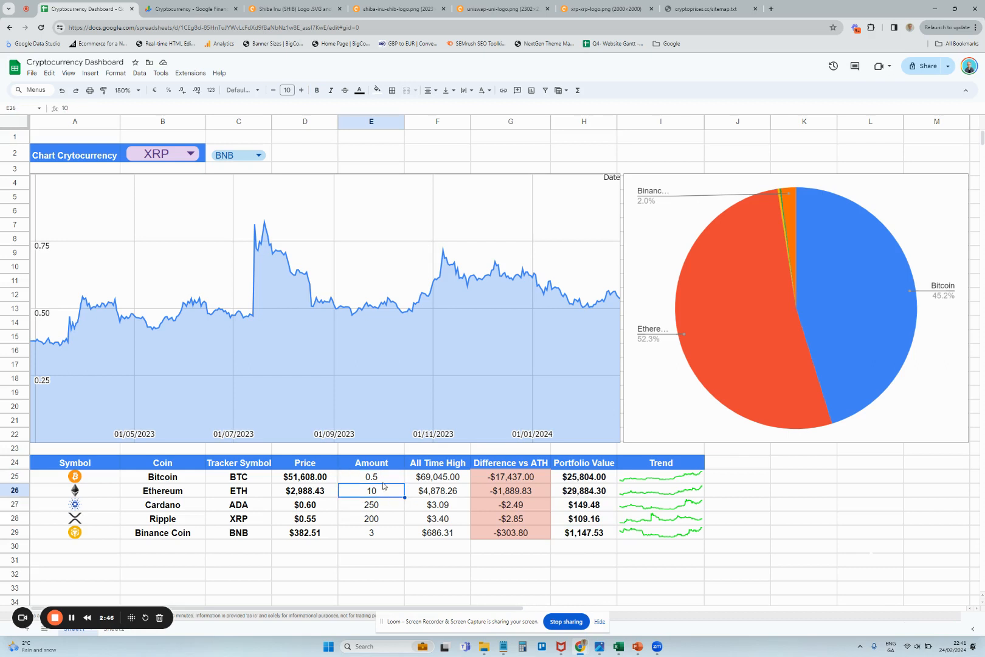
left_click(384, 482)
left_click(382, 495)
left_click(597, 492)
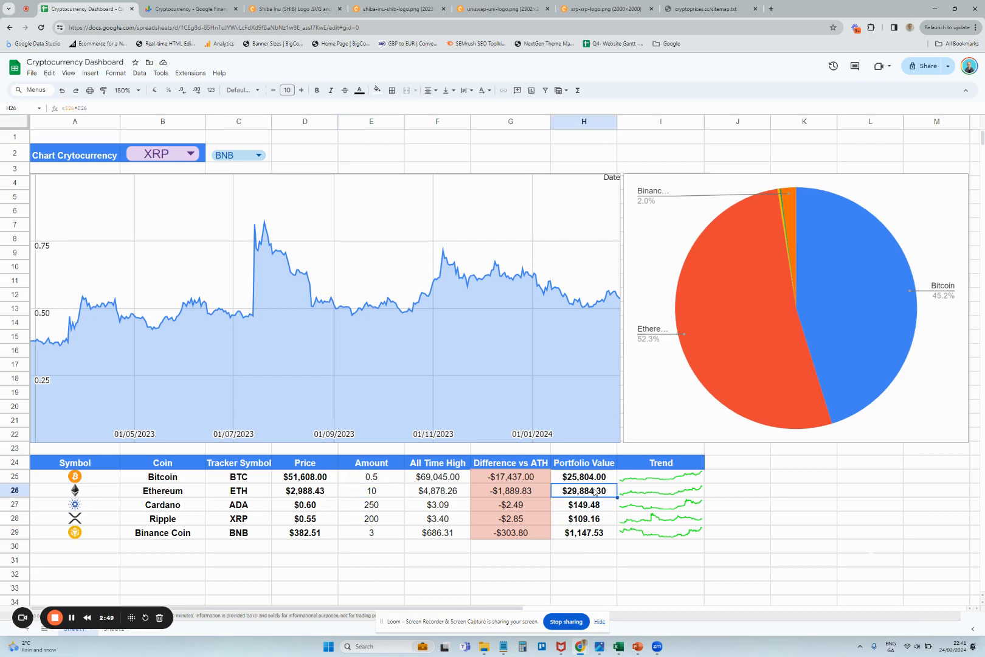
left_click(71, 109)
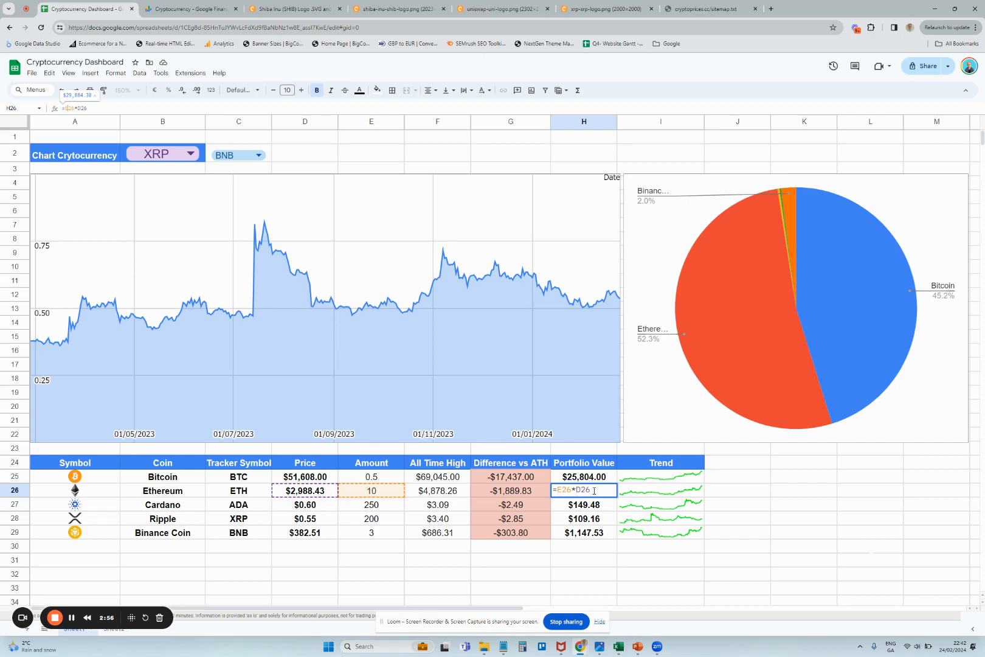
key("Return")
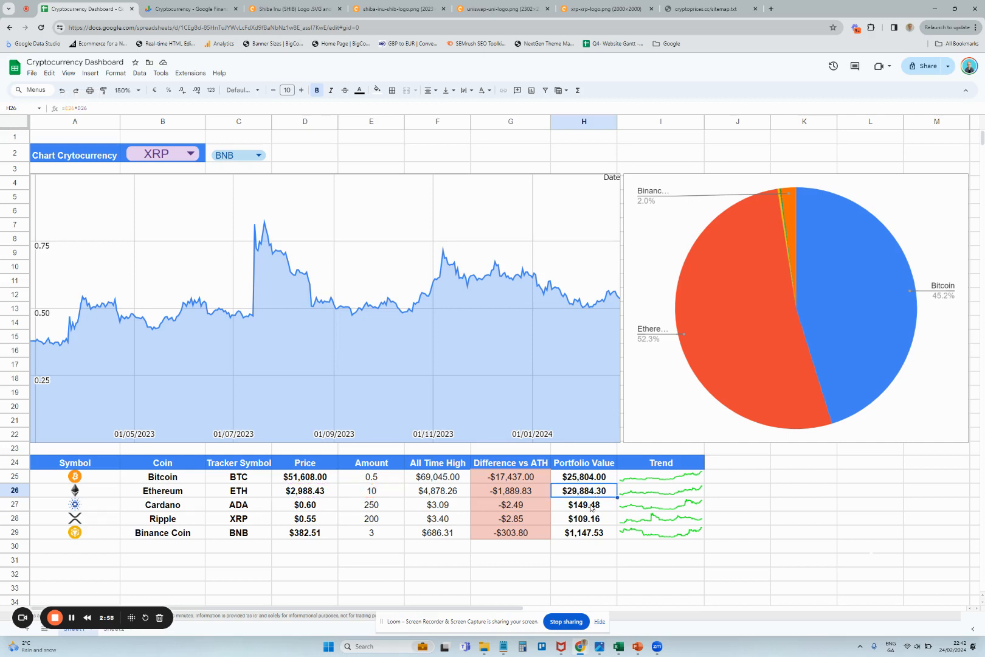
Step: Insert a pie chart based on the Portfolio Value figures in H25:H29
left_click_drag(589, 532, 576, 478)
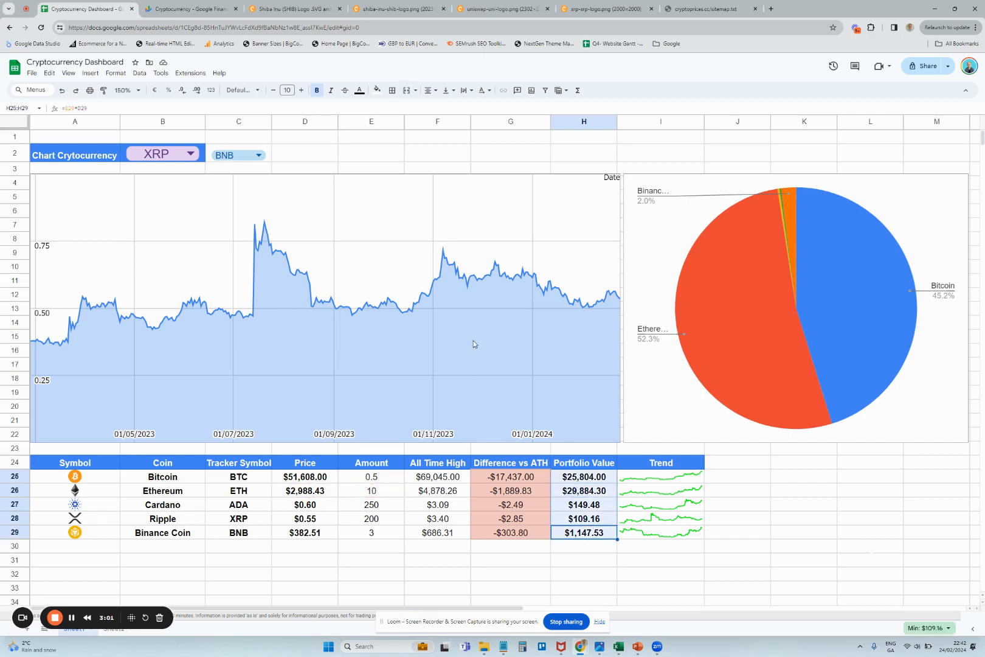
left_click(91, 73)
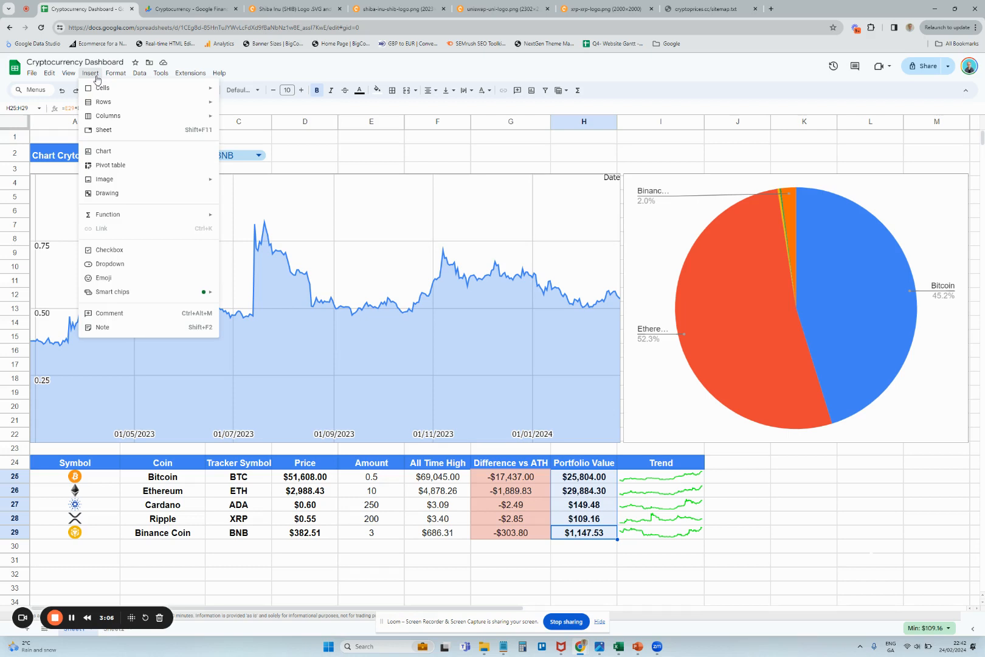
key("Escape")
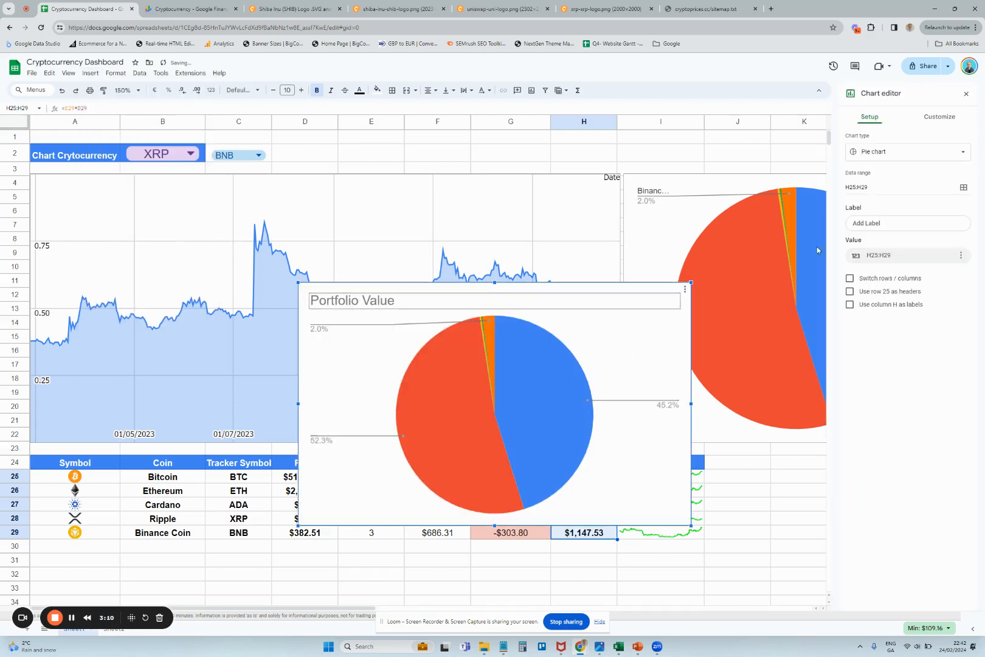
Step: Label the new pie chart's slices with the tracker symbols in C25:C29
left_click(899, 224)
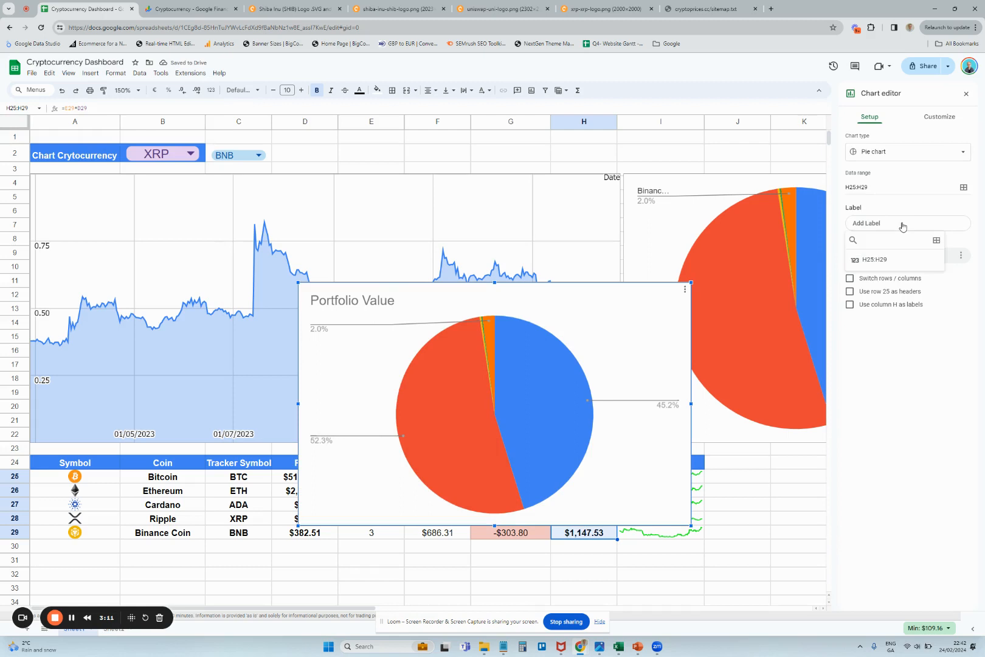
left_click(936, 241)
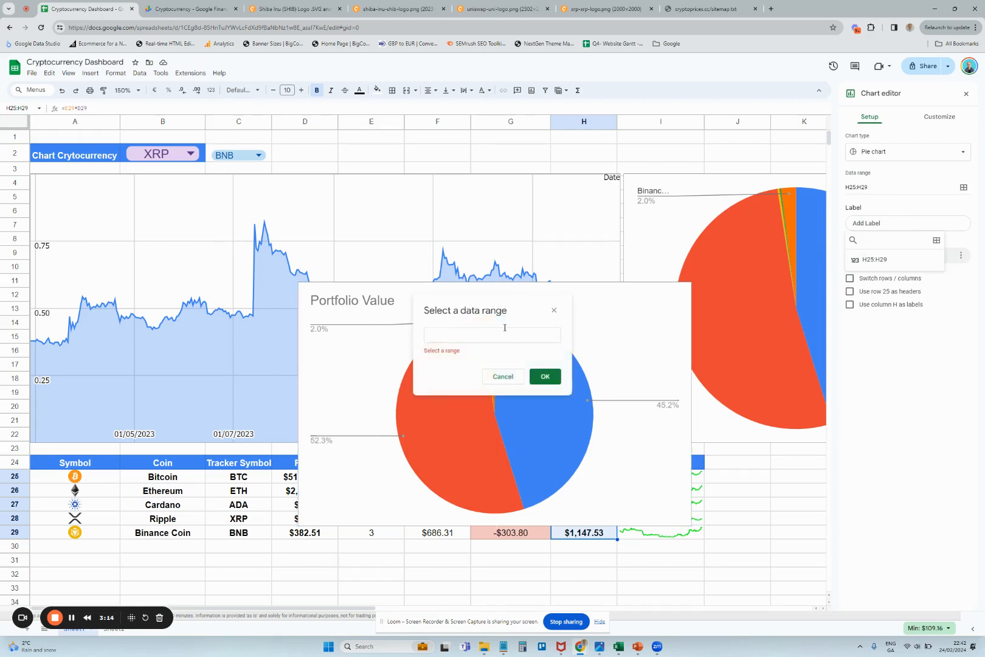
left_click_drag(234, 478, 236, 536)
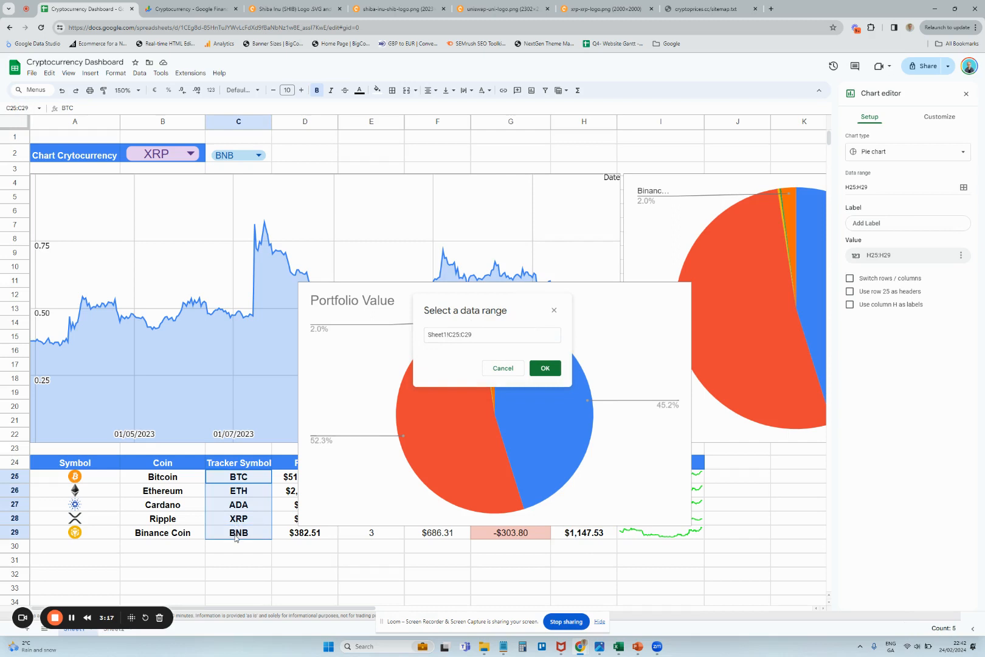
left_click(545, 368)
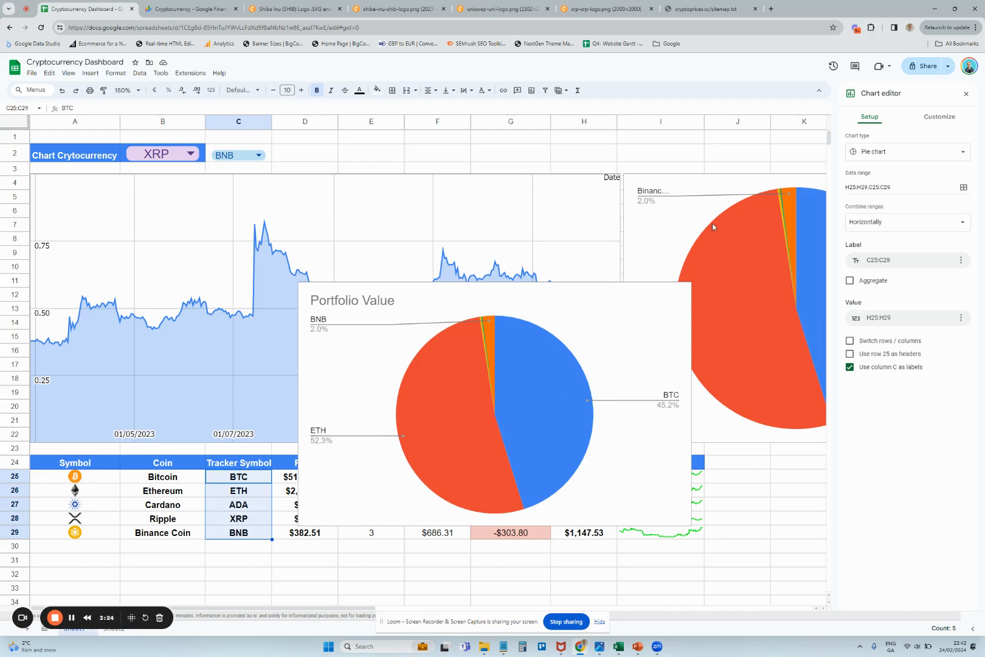
Step: Close the chart editor and delete the new Portfolio Value pie chart that overlaps the dashboard
left_click(966, 93)
left_click(655, 296)
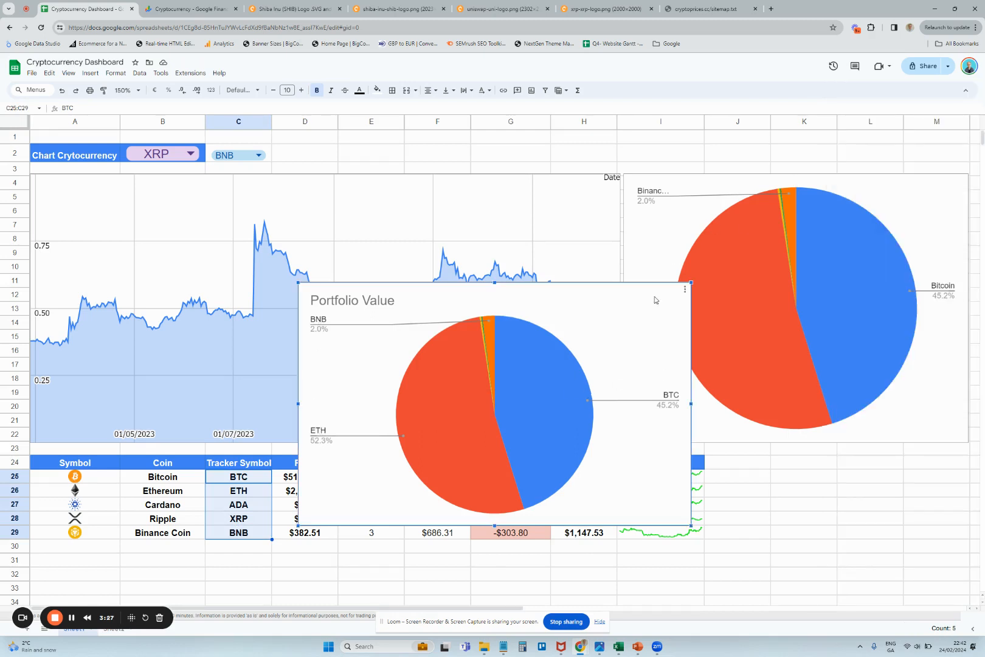
key("Delete")
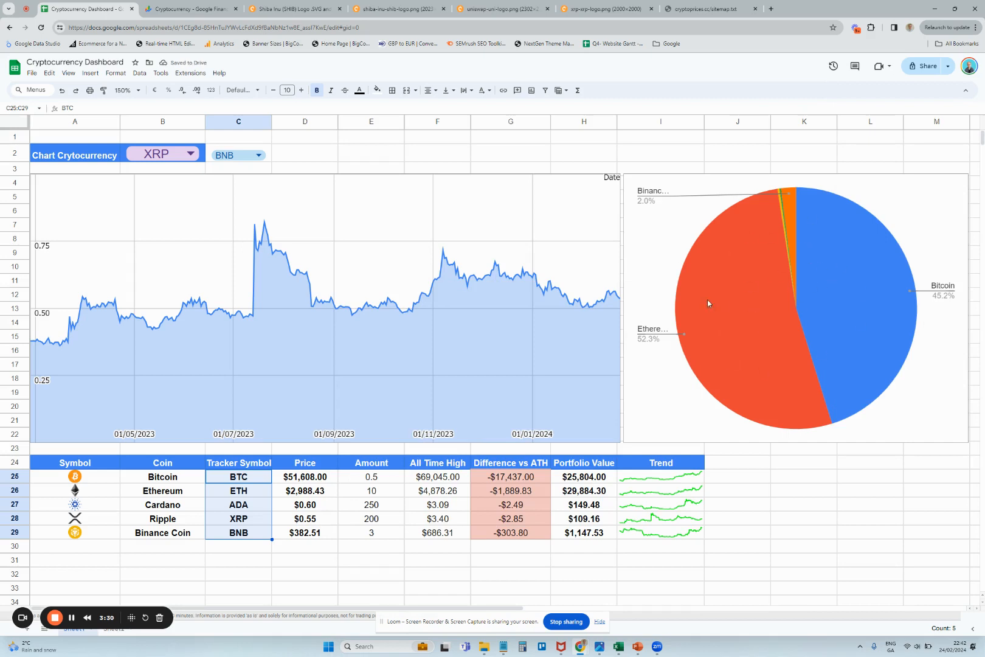
Step: Switch the Chart Cryptocurrency dropdown in B2 to BTC
left_click(354, 135)
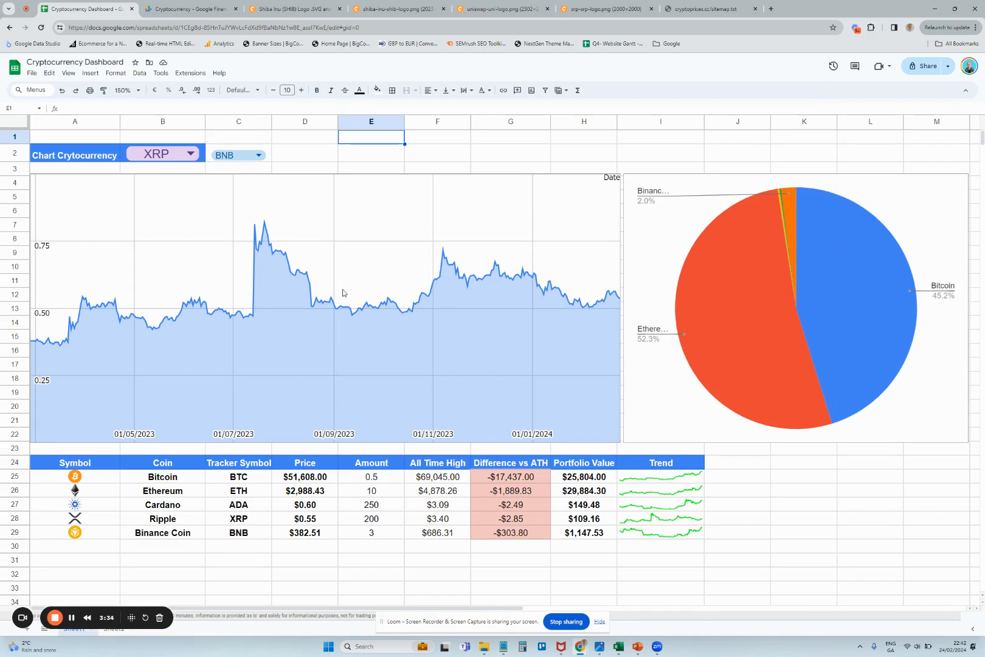
left_click(186, 155)
left_click(149, 213)
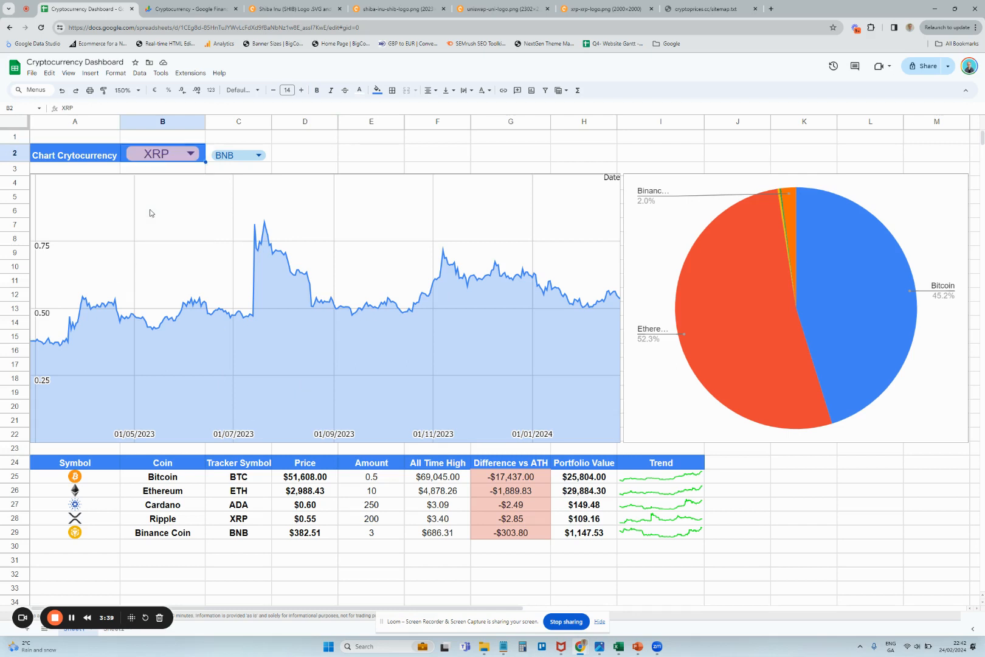
left_click(160, 155)
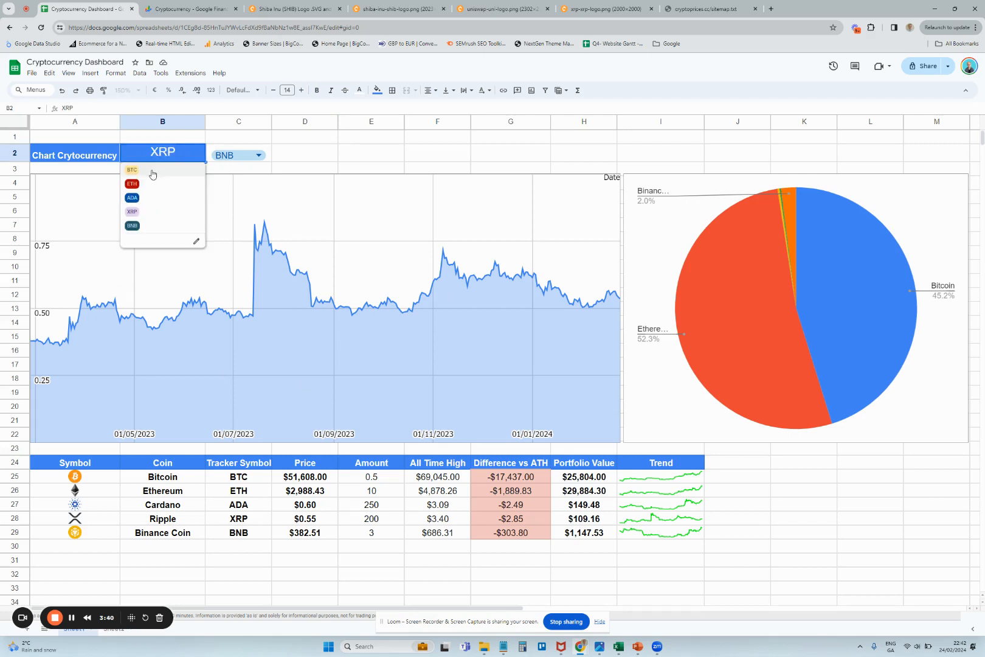
left_click(152, 174)
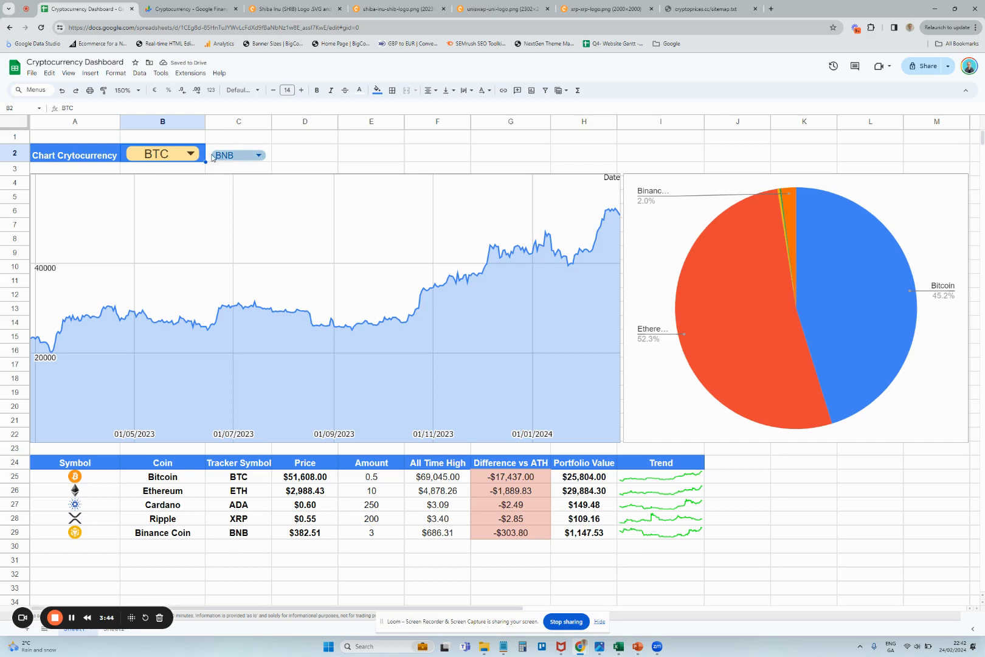
Step: Examine the options offered by the dropdowns in C2 and B2 without changing either selection
left_click(243, 156)
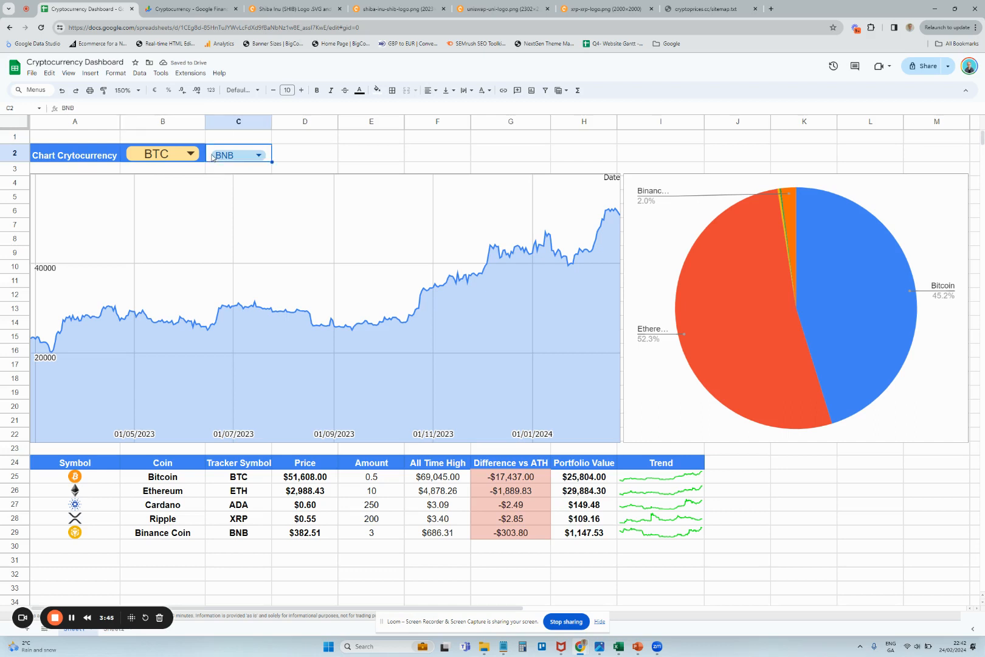
left_click(257, 156)
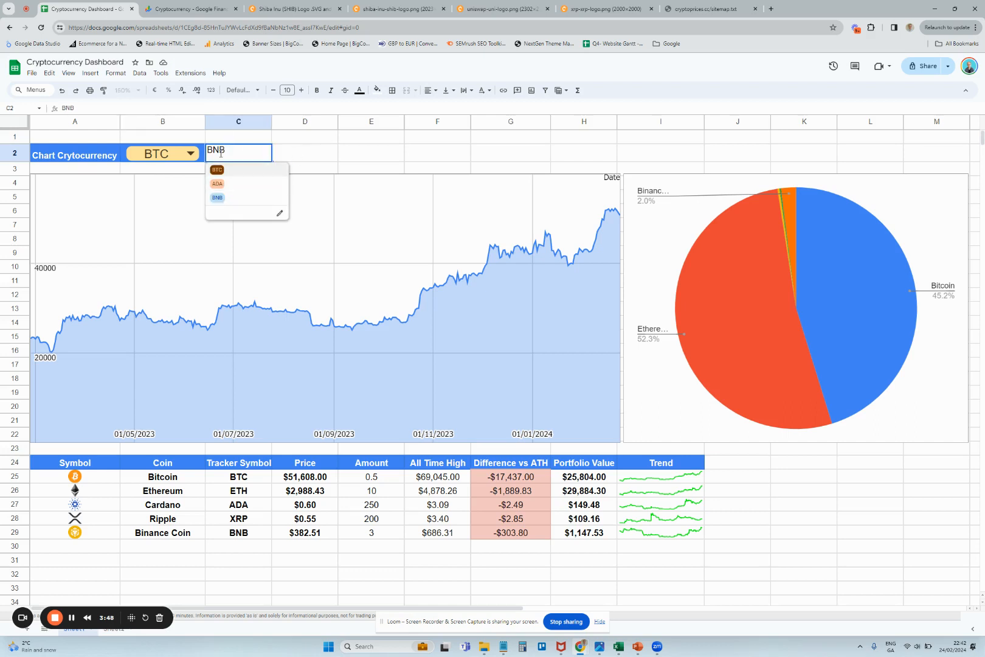
left_click(292, 155)
left_click(256, 160)
left_click(283, 159)
left_click(255, 158)
left_click(185, 160)
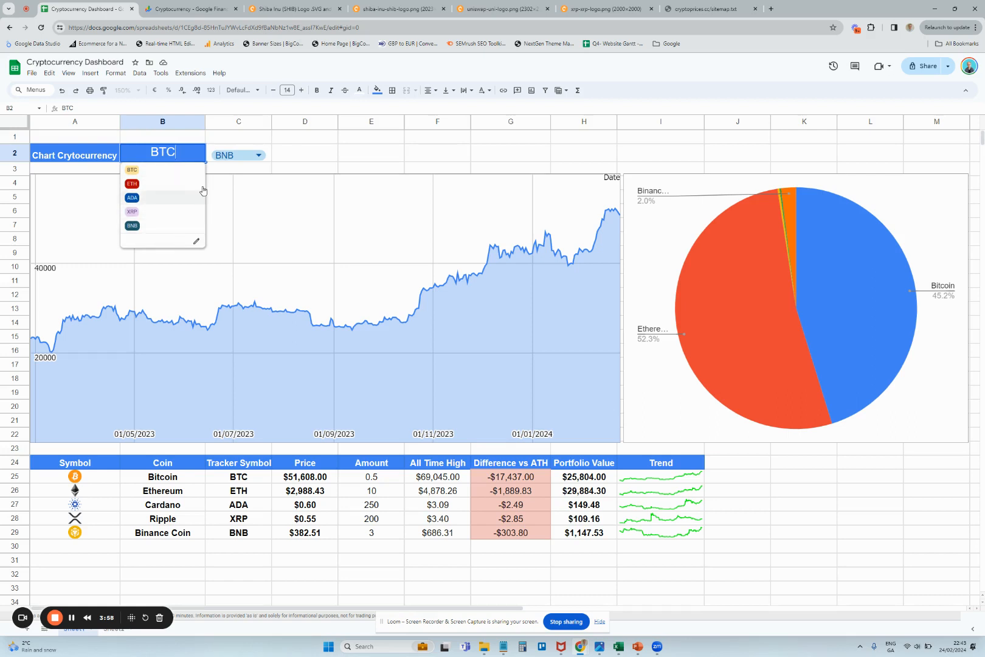
double_click(243, 153)
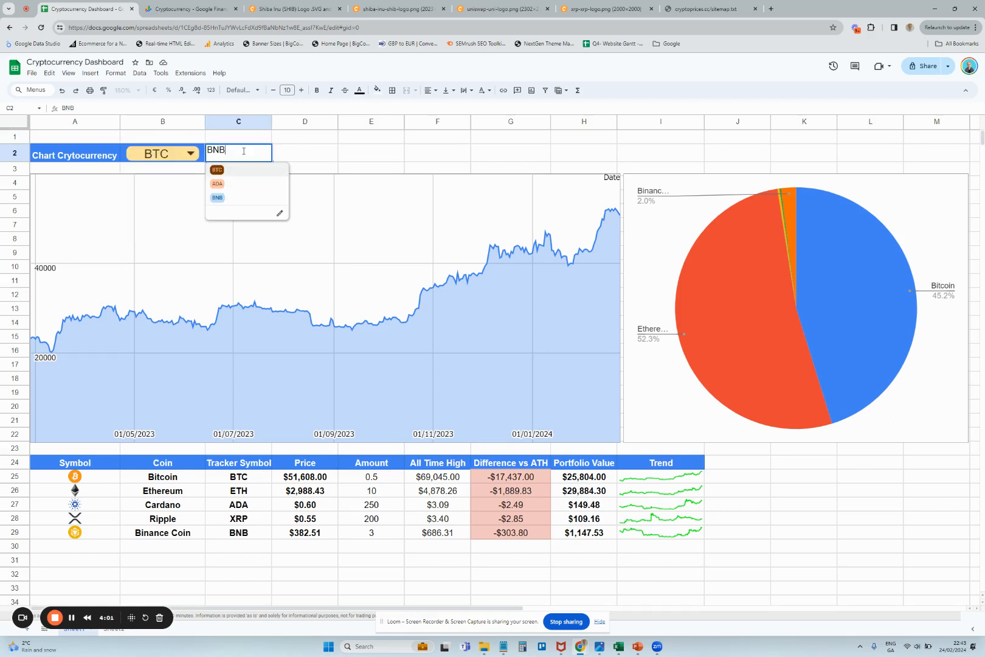
Step: Insert a dropdown in the empty cell D2
left_click(316, 156)
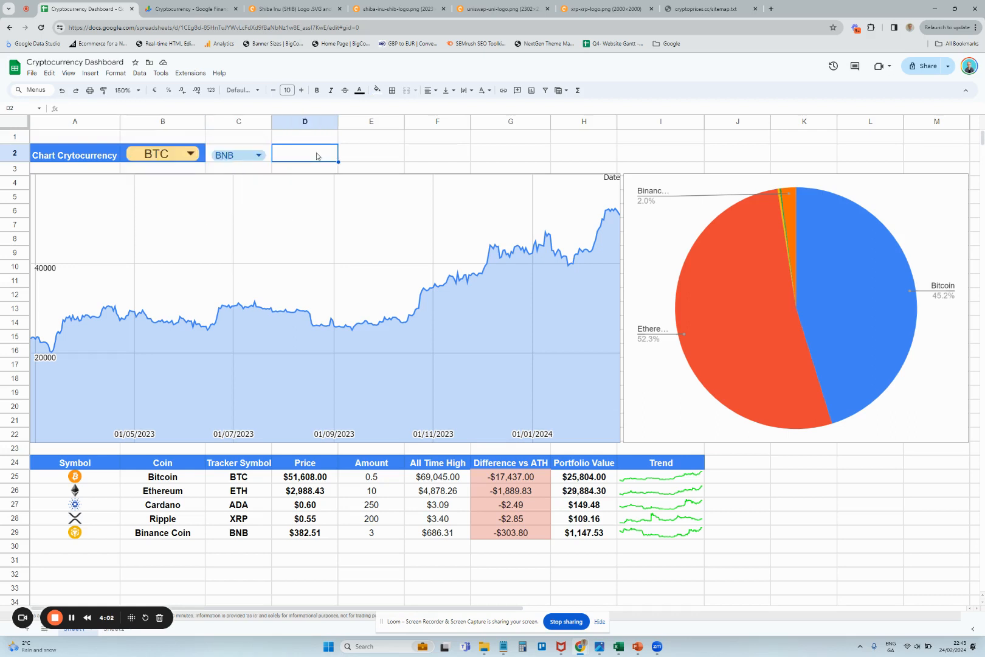
type("=")
left_click(91, 74)
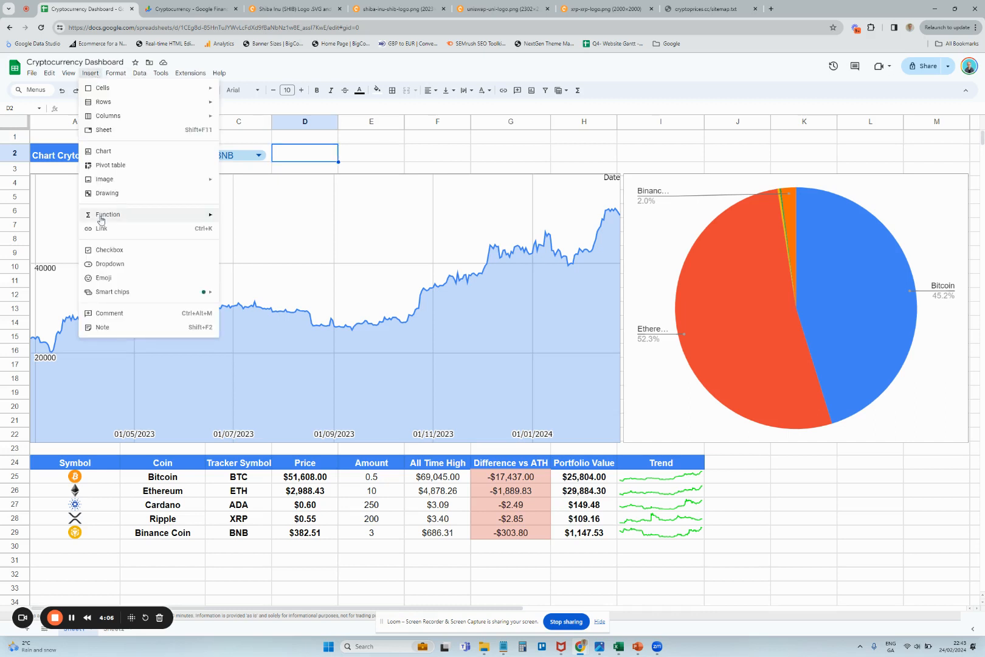
left_click(108, 262)
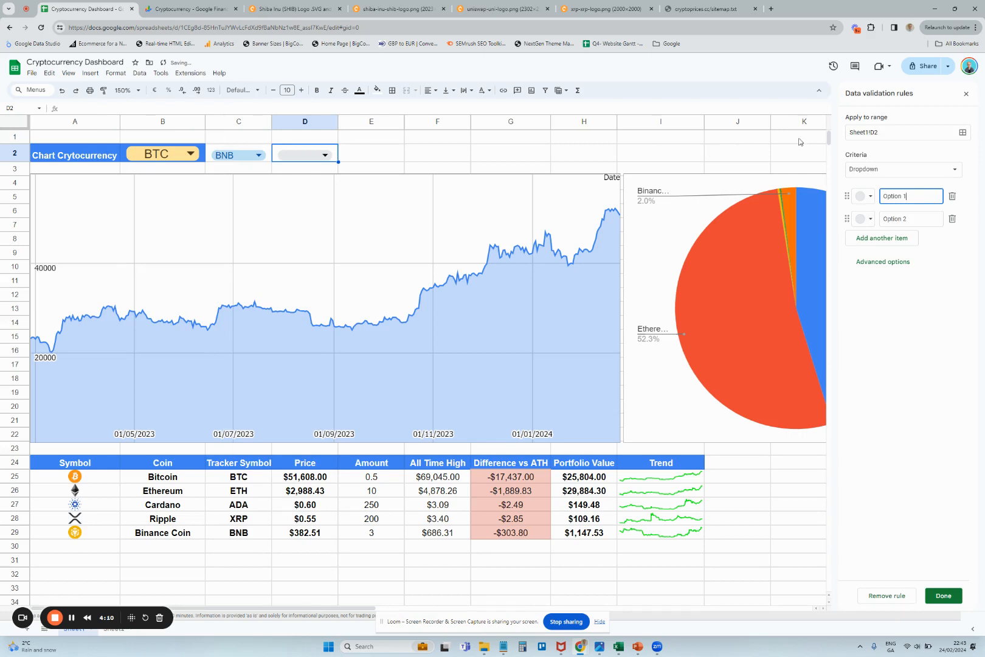
Step: Define the D2 dropdown's items as BTC, ADA and XRP and save the rule
double_click(898, 196)
type("BTC")
key("Tab")
type("A")
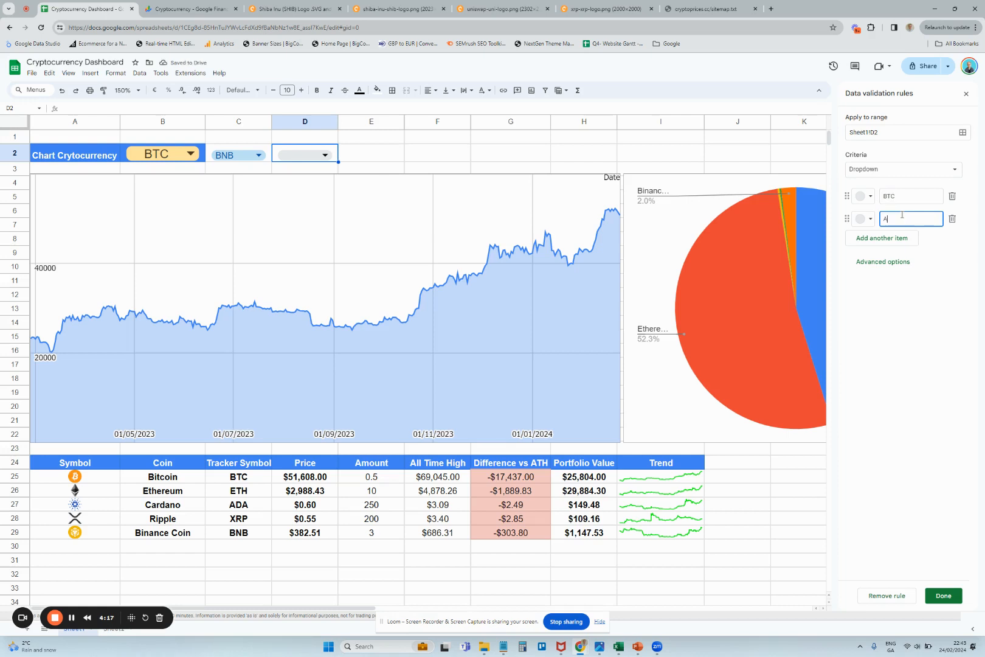
left_click(883, 240)
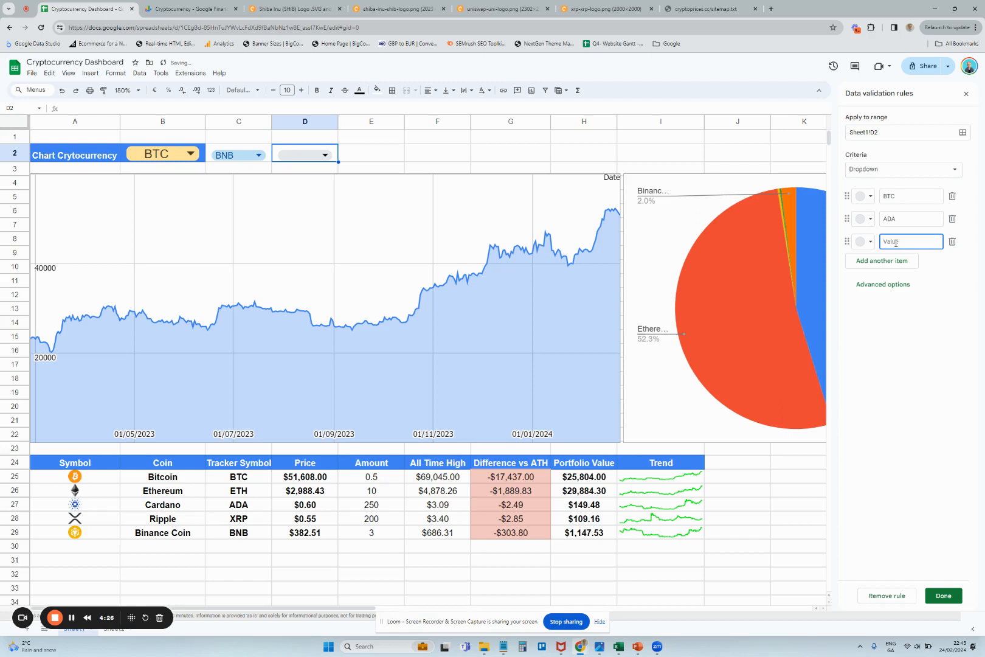
type("XRP")
left_click(943, 596)
Step: Remove the dropdown rule from C2 and clear the BNB text left in that cell
mouse_move(882, 161)
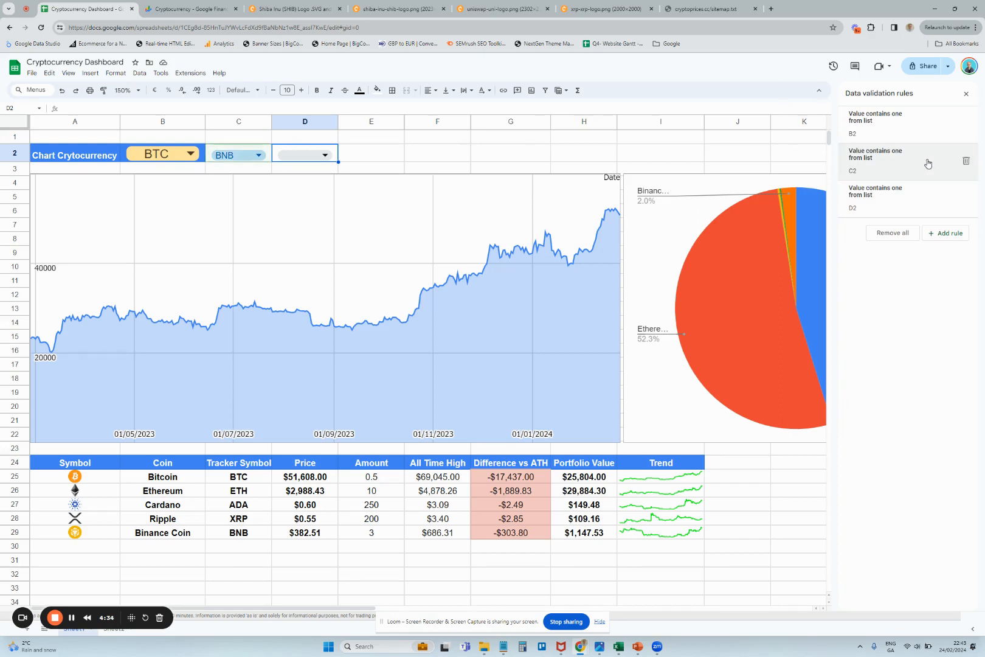
left_click(966, 162)
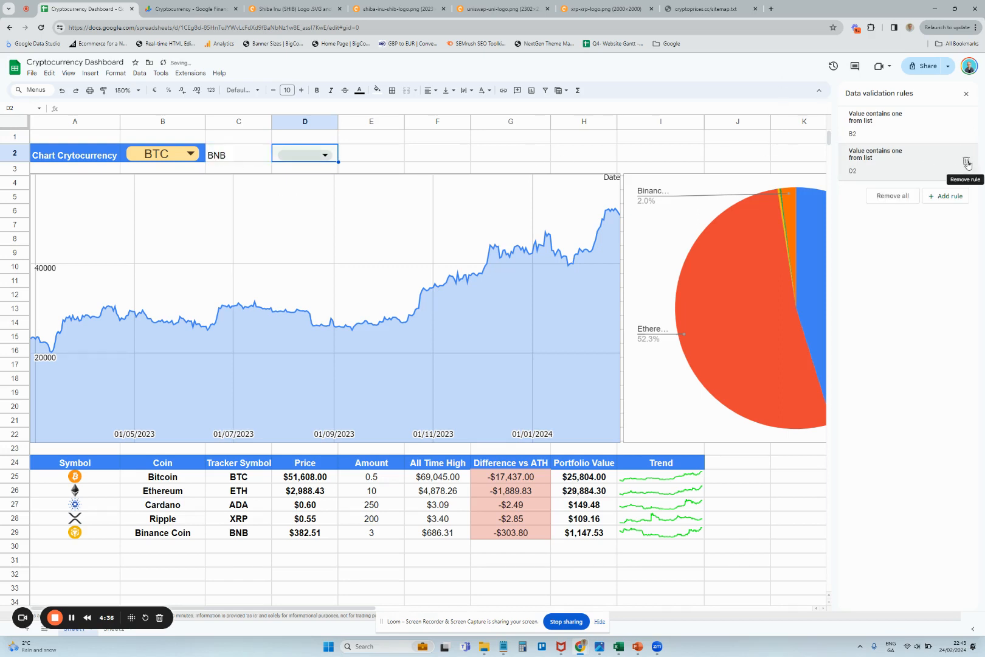
left_click(966, 94)
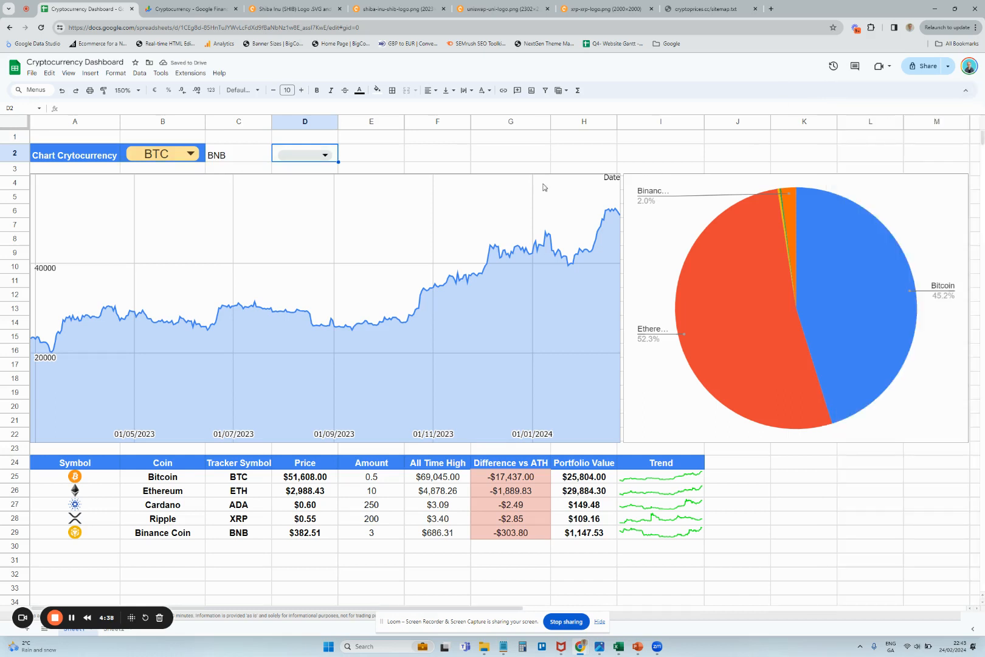
left_click(238, 157)
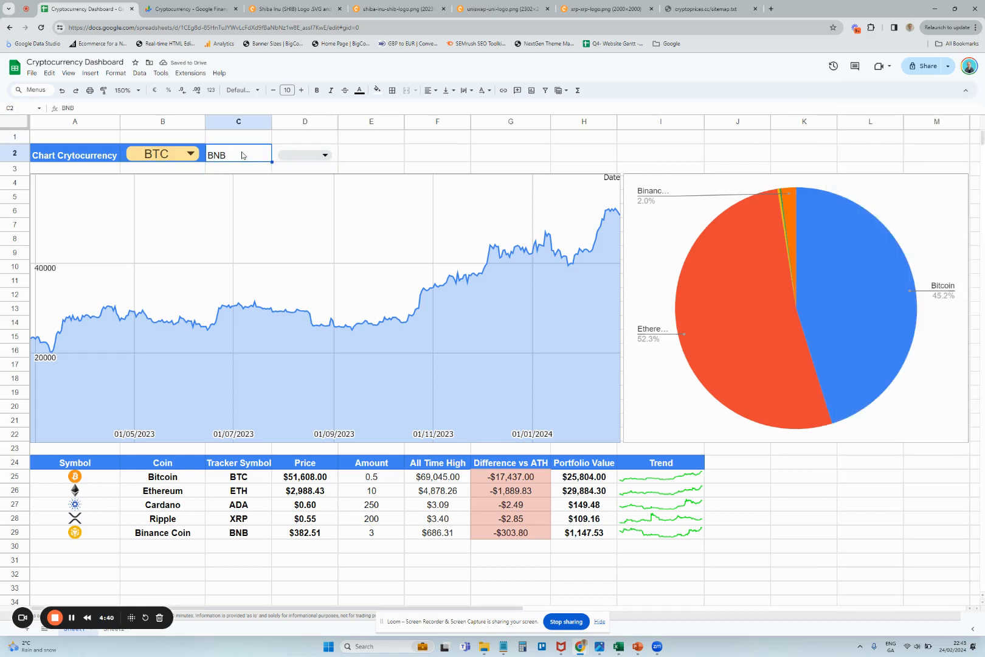
key("Delete")
Step: Test the D2 dropdown by choosing ADA and leave it set to XRP
left_click(298, 156)
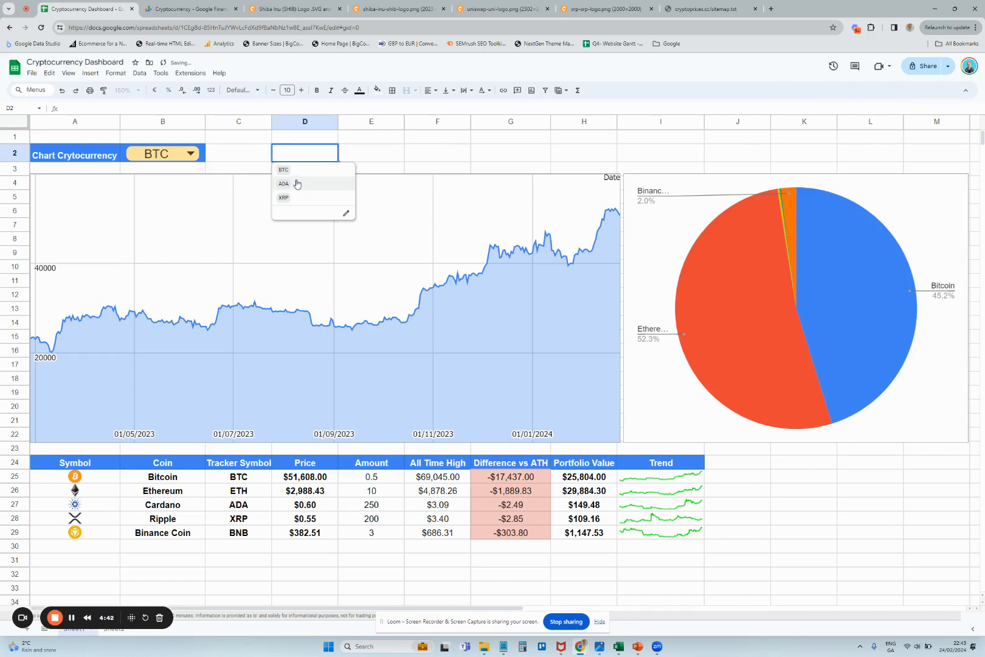
left_click(297, 184)
left_click(304, 155)
left_click(290, 198)
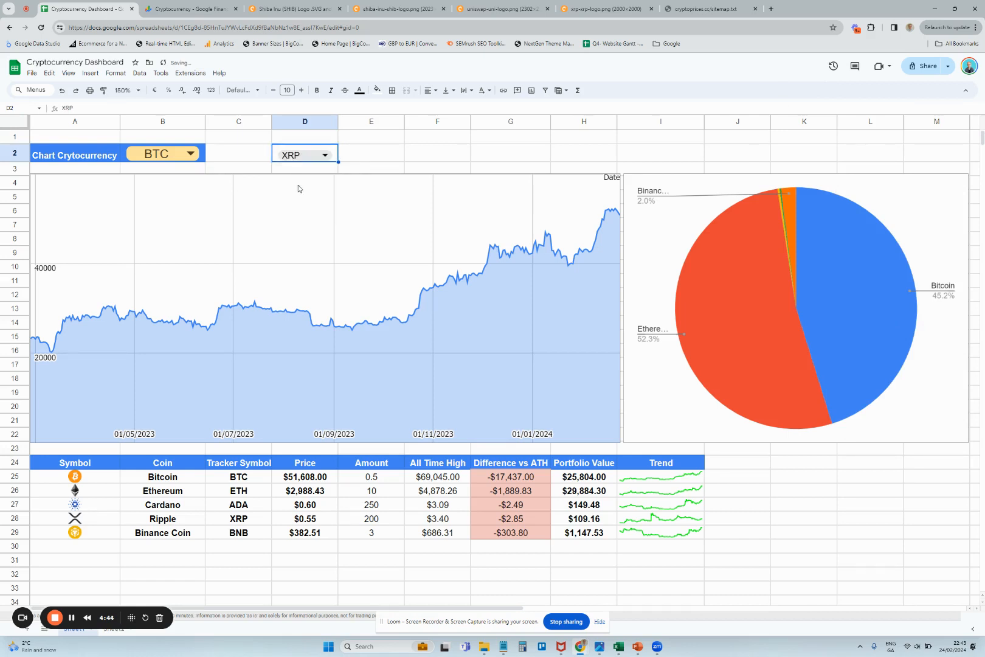
Step: Edit the D2 dropdown rule and colour its ADA item light red
double_click(329, 159)
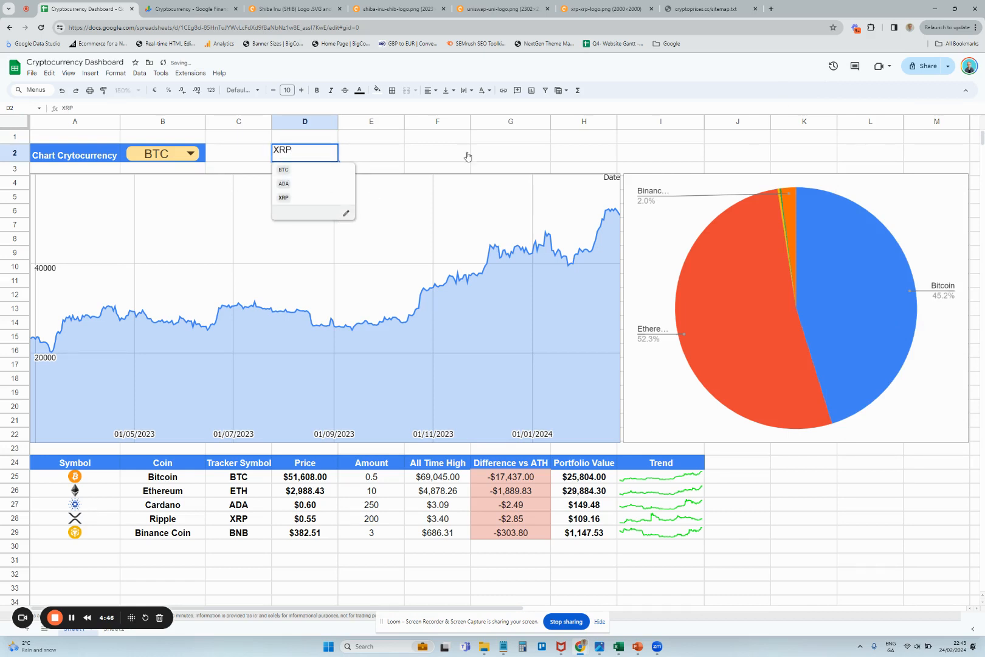
left_click(346, 213)
left_click(867, 218)
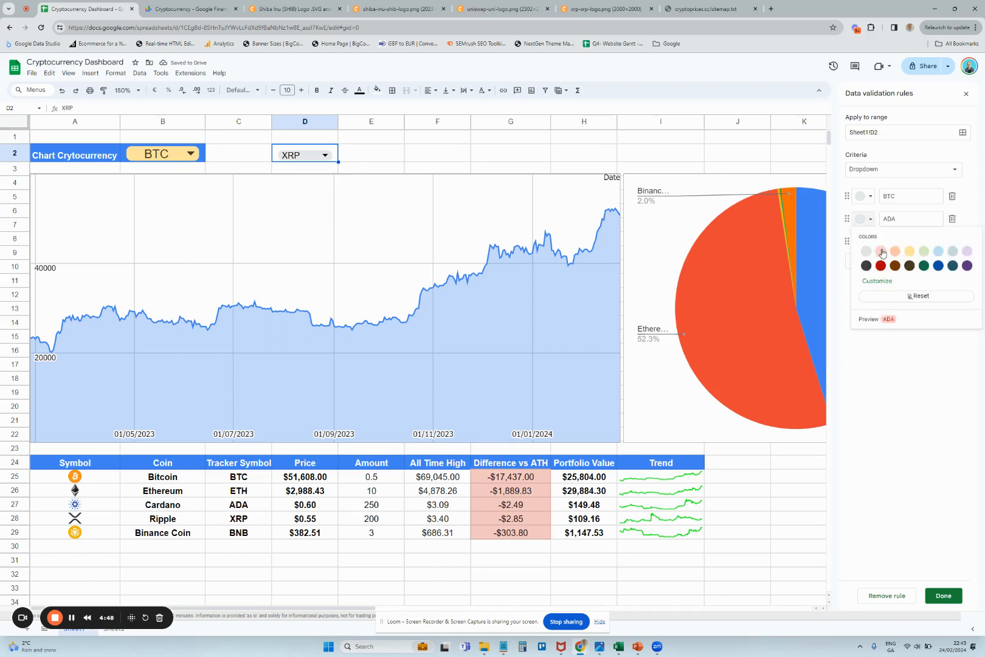
left_click(881, 252)
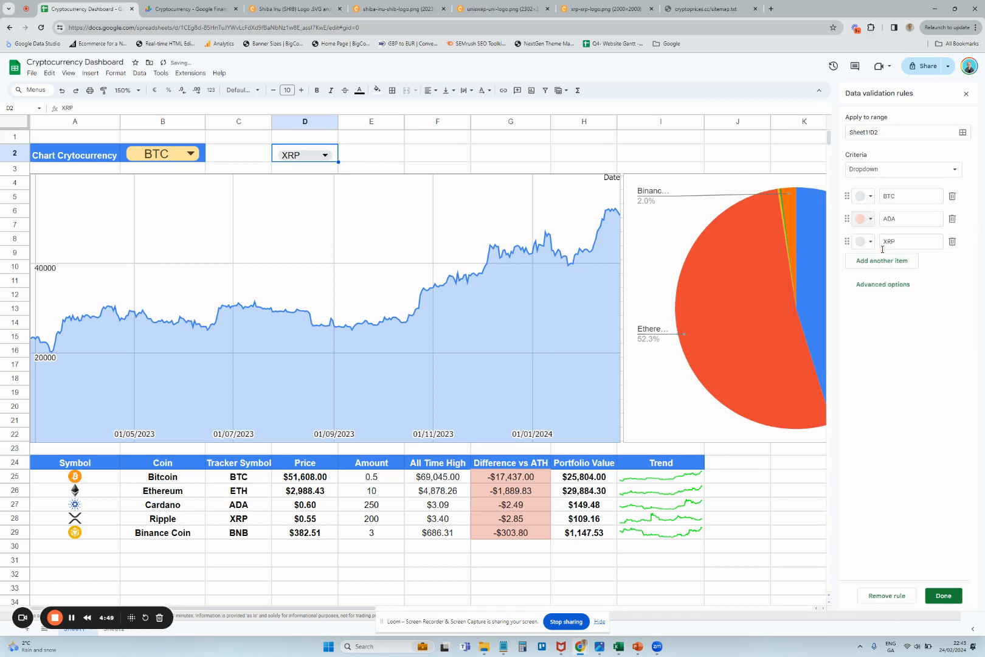
Step: Save the D2 dropdown rule with its coloured item and choose ADA in cell D2
left_click(943, 595)
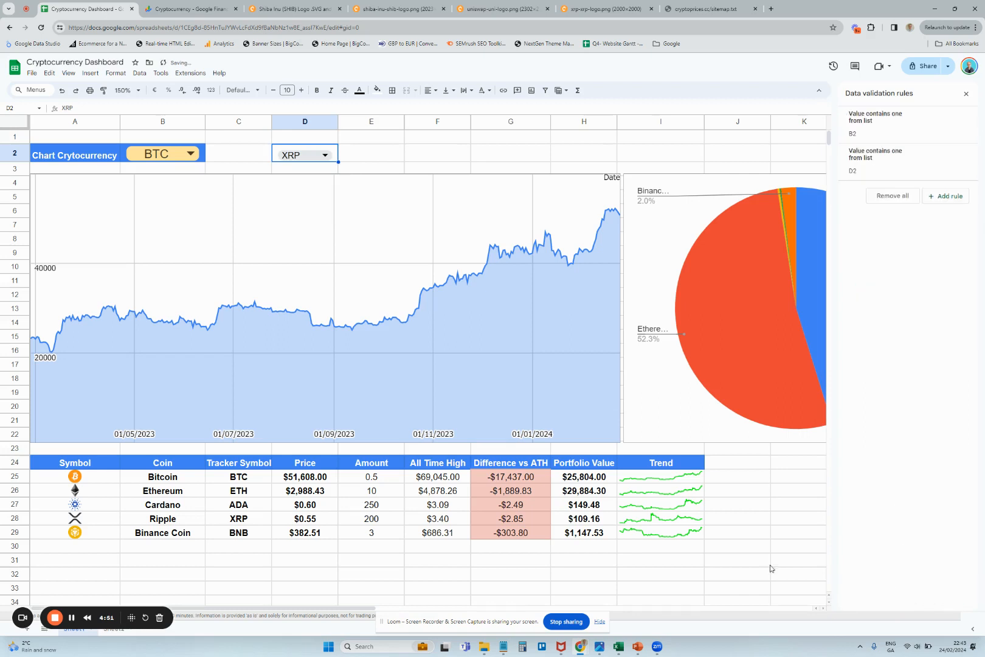
left_click(325, 152)
left_click(301, 185)
left_click(384, 151)
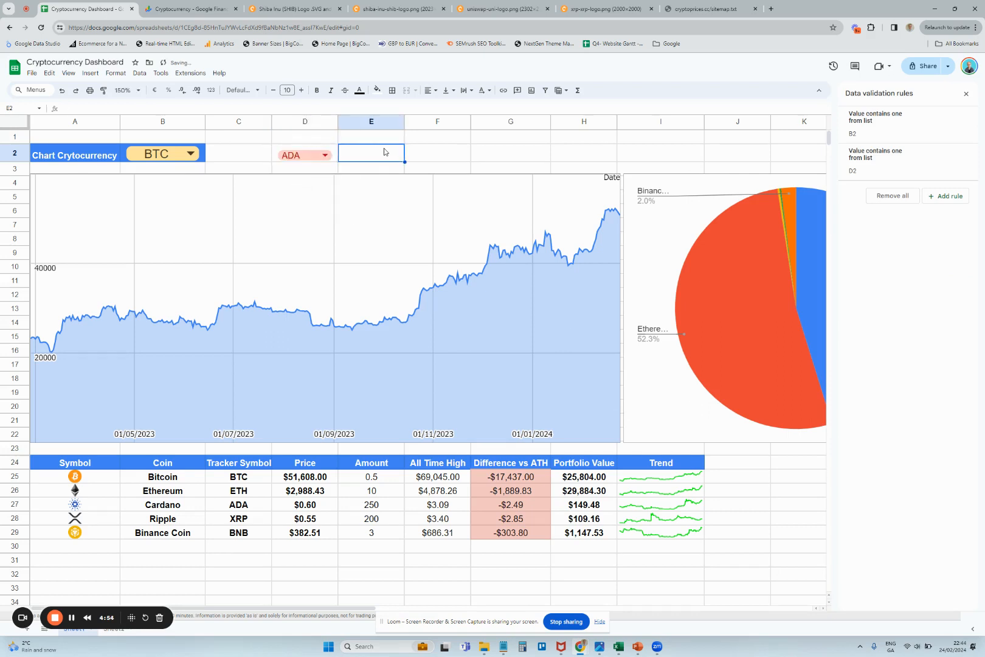
Step: Try the B2 chart dropdown with ETH, close the data validation rules, and switch B2 to XRP
left_click(173, 156)
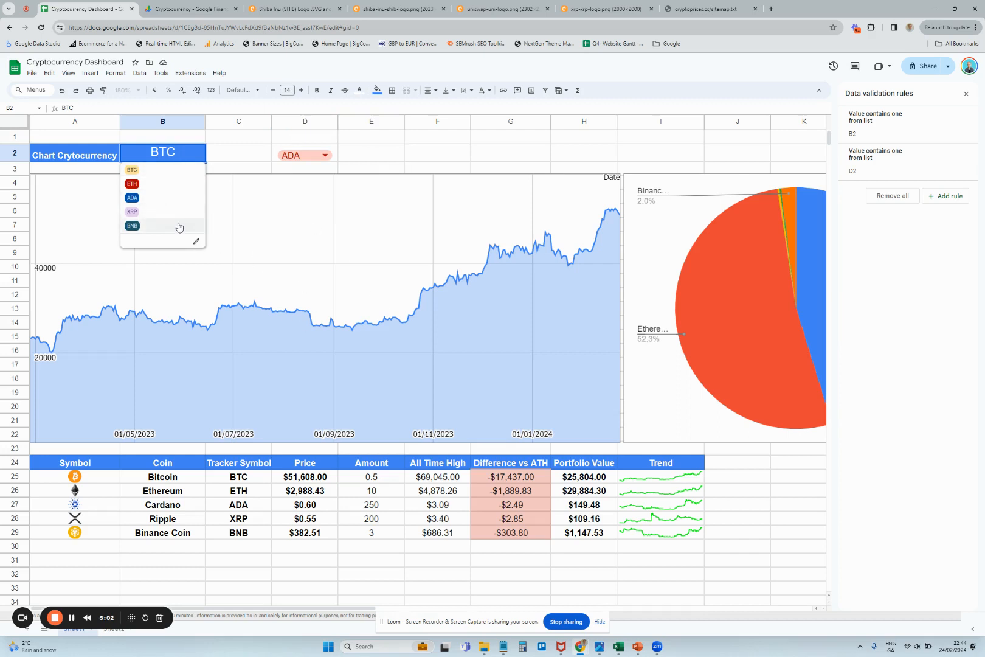
left_click(171, 188)
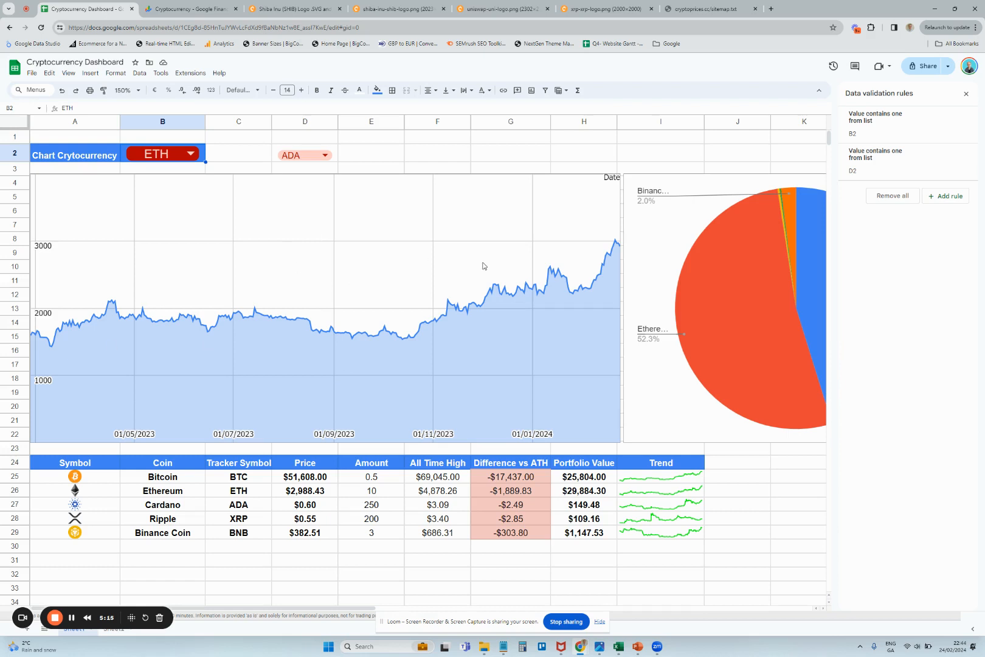
left_click(966, 94)
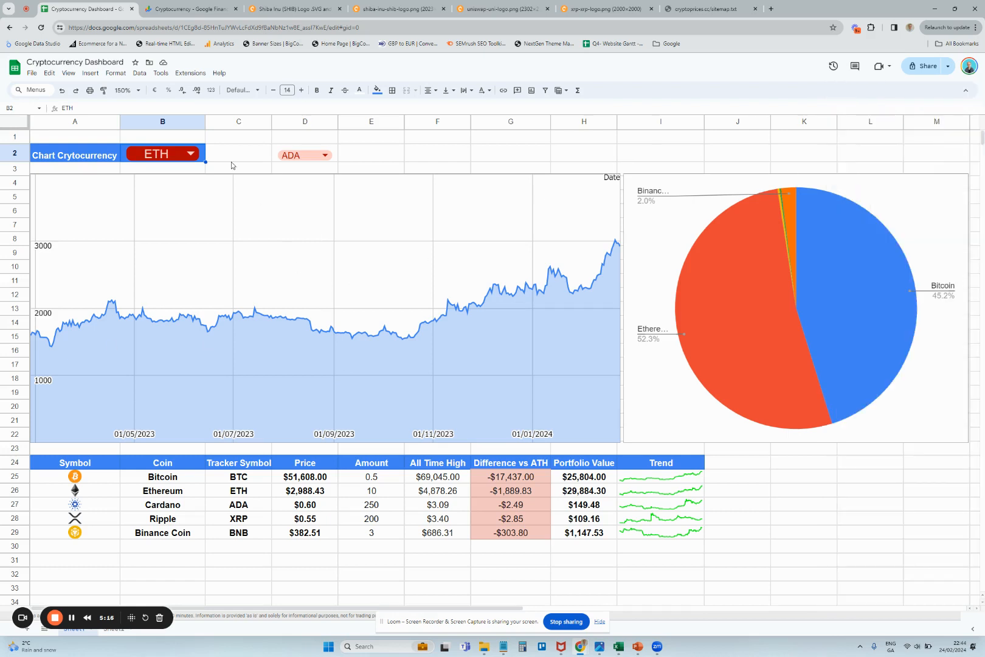
left_click(157, 159)
left_click(144, 214)
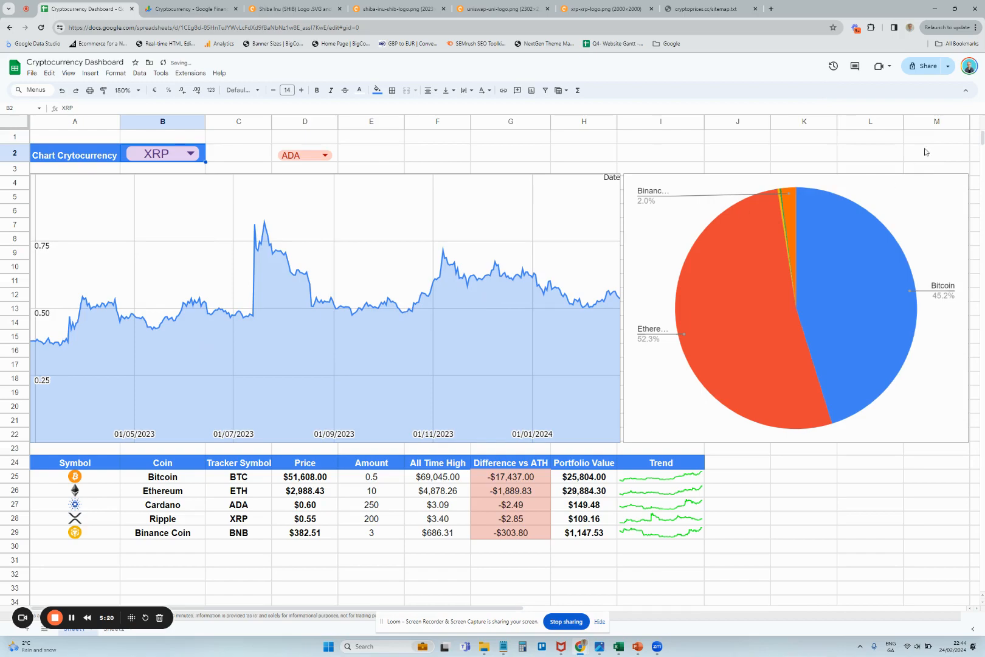
Step: Examine the GOOGLEFINANCE formula in B36 of the trailing data, highlighting its B2 reference, without changing it
left_click_drag(982, 137, 982, 150)
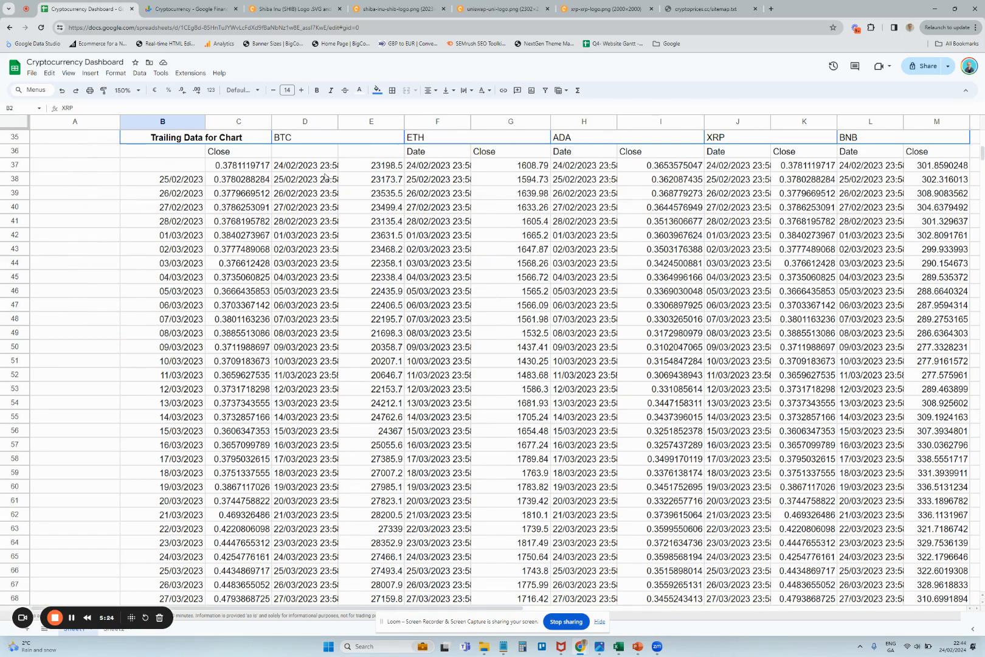
left_click(179, 151)
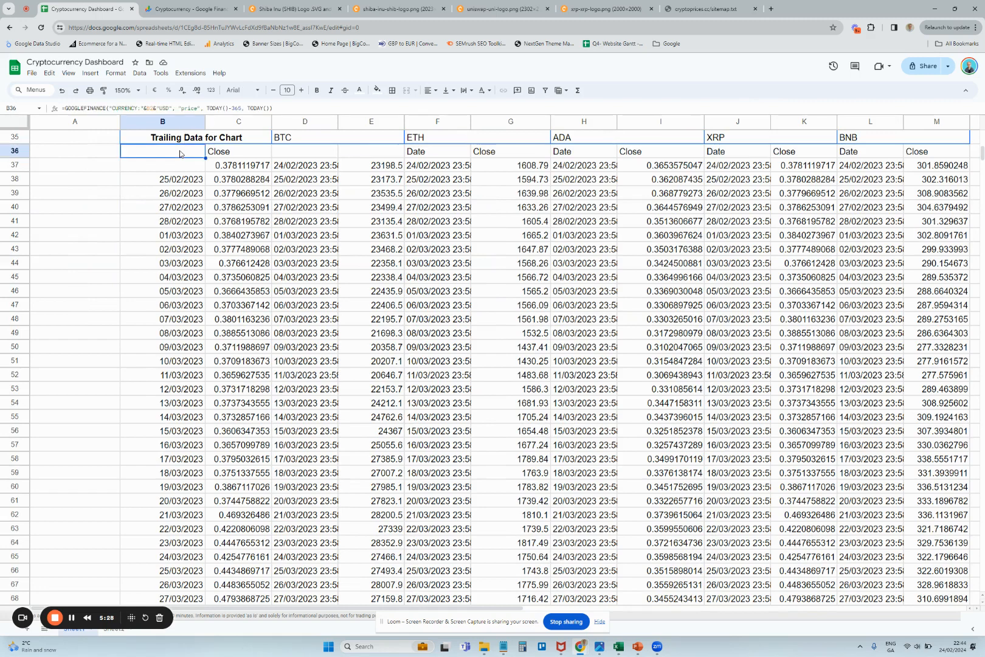
triple_click(182, 107)
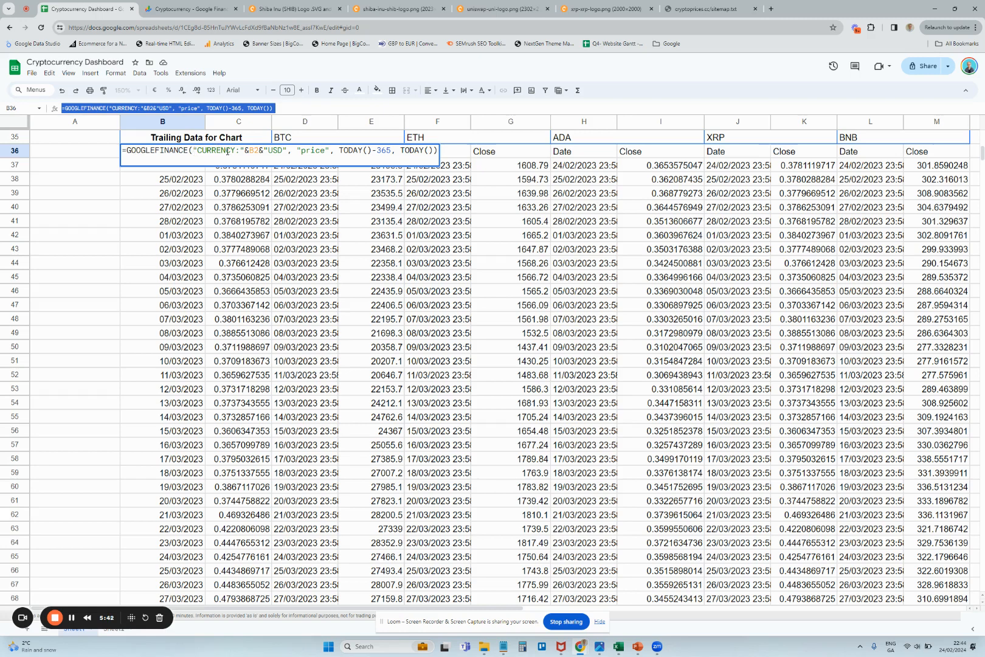
left_click_drag(246, 148, 255, 149)
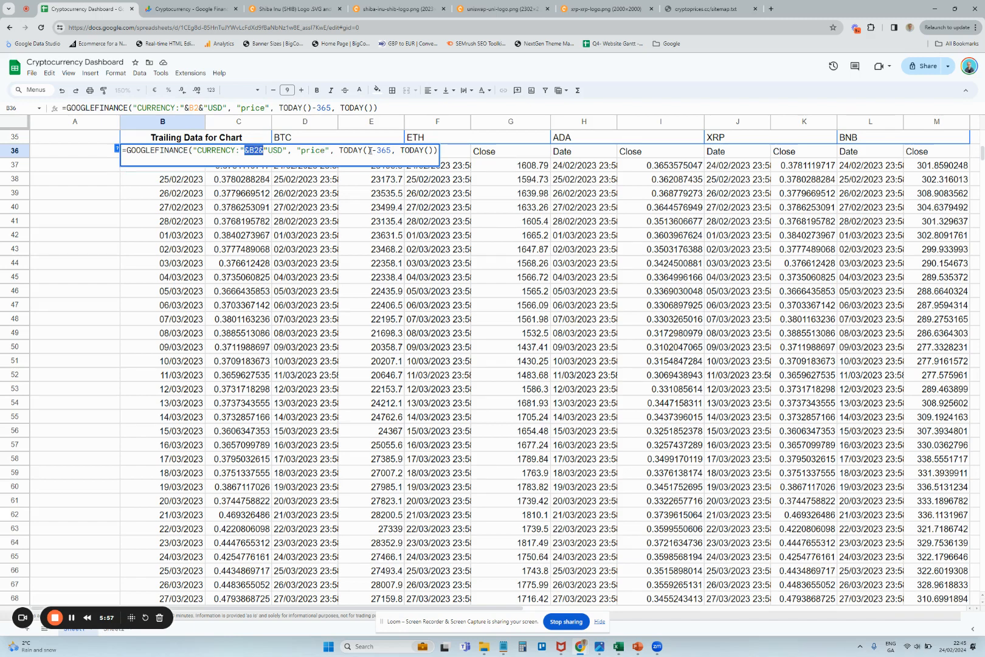
key("Escape")
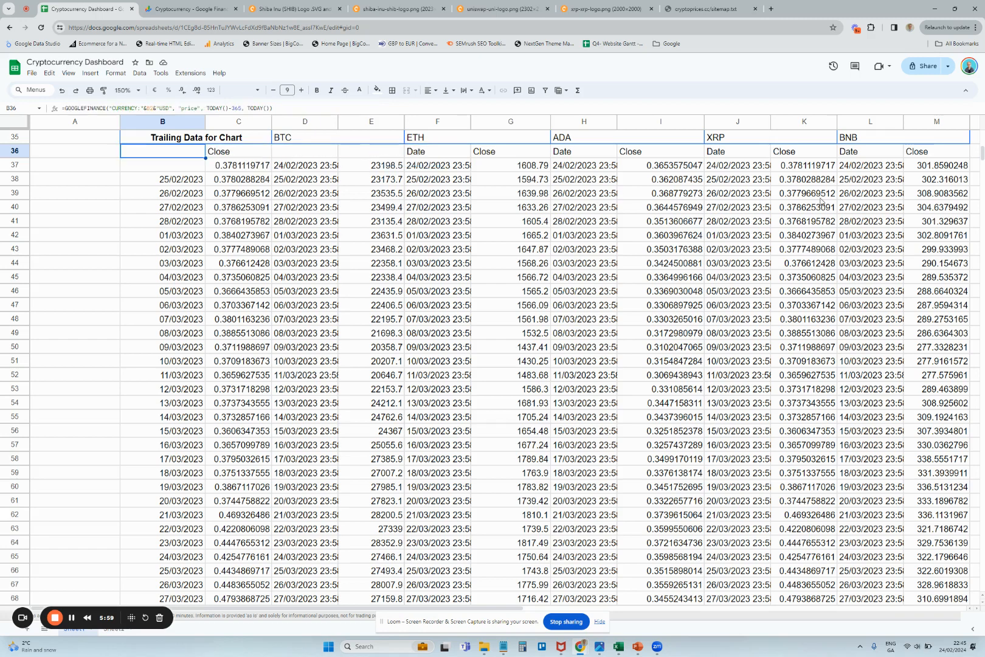
Step: Set the chart cryptocurrency in cell B2 to BNB
left_click_drag(982, 153, 982, 136)
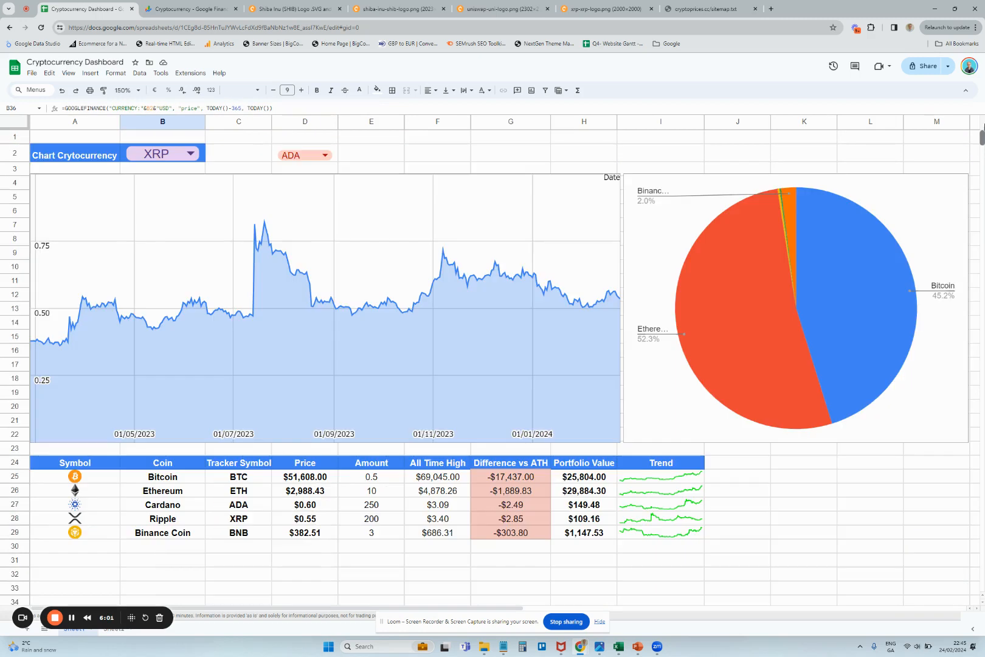
left_click(182, 156)
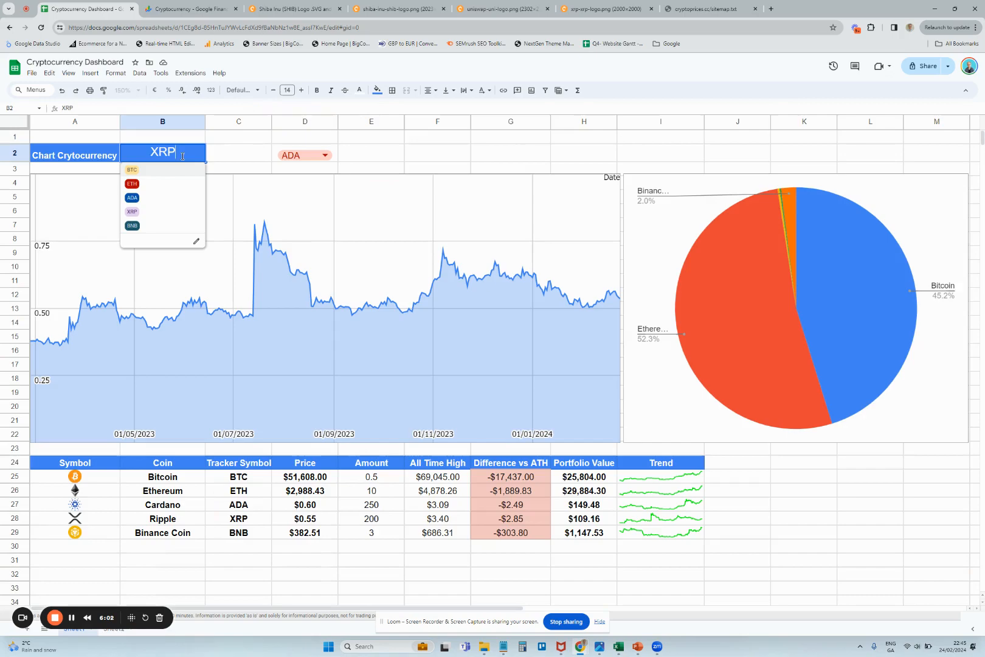
left_click(159, 225)
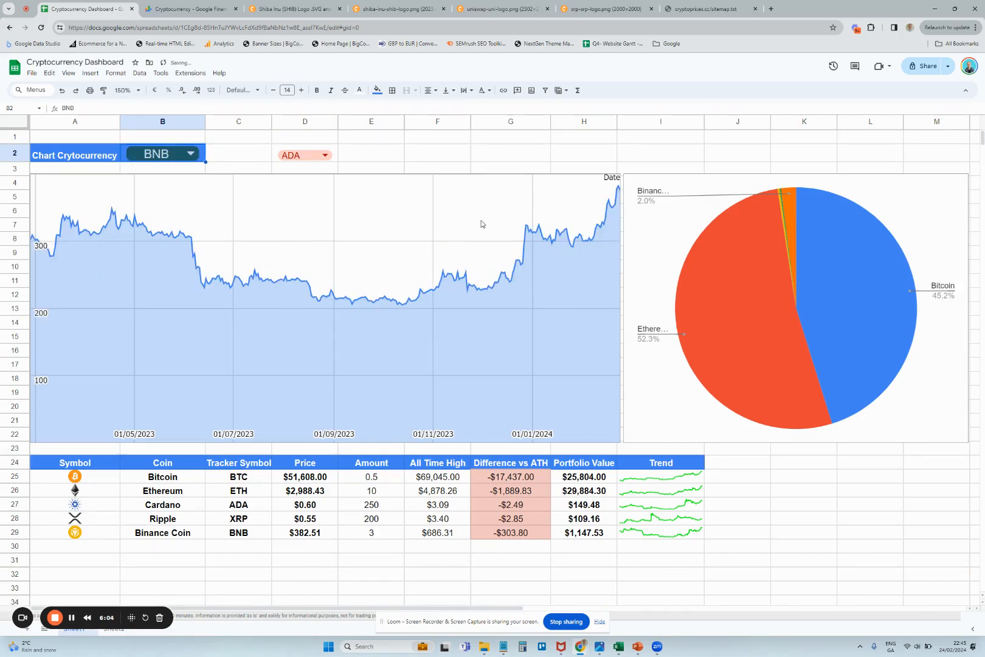
Step: Check the trailing chart data for BNB and review the date range arguments in the B36 formula
left_click_drag(982, 137, 981, 150)
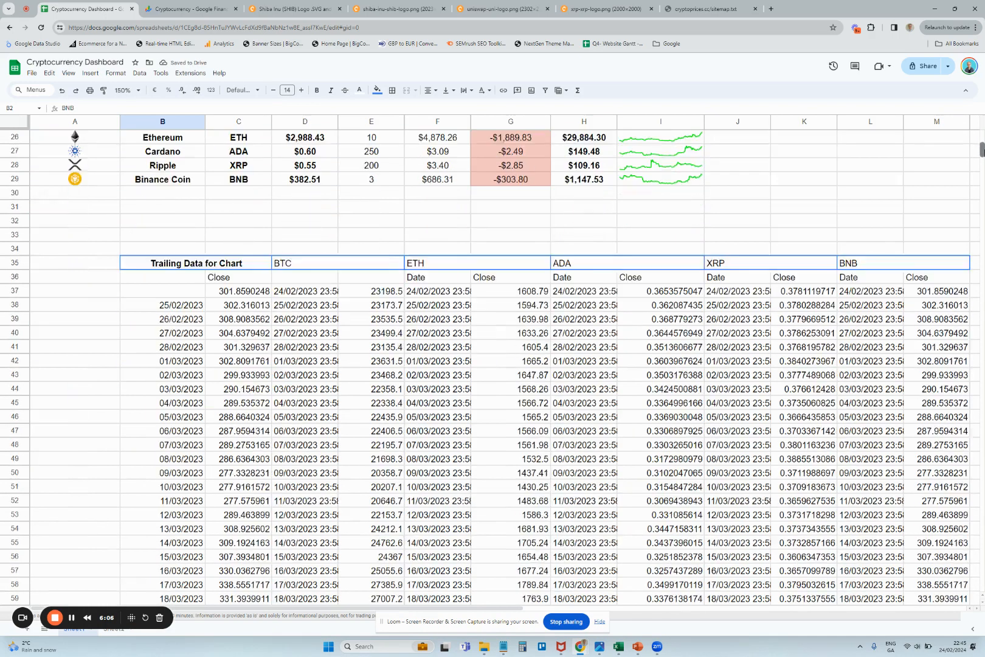
left_click(192, 279)
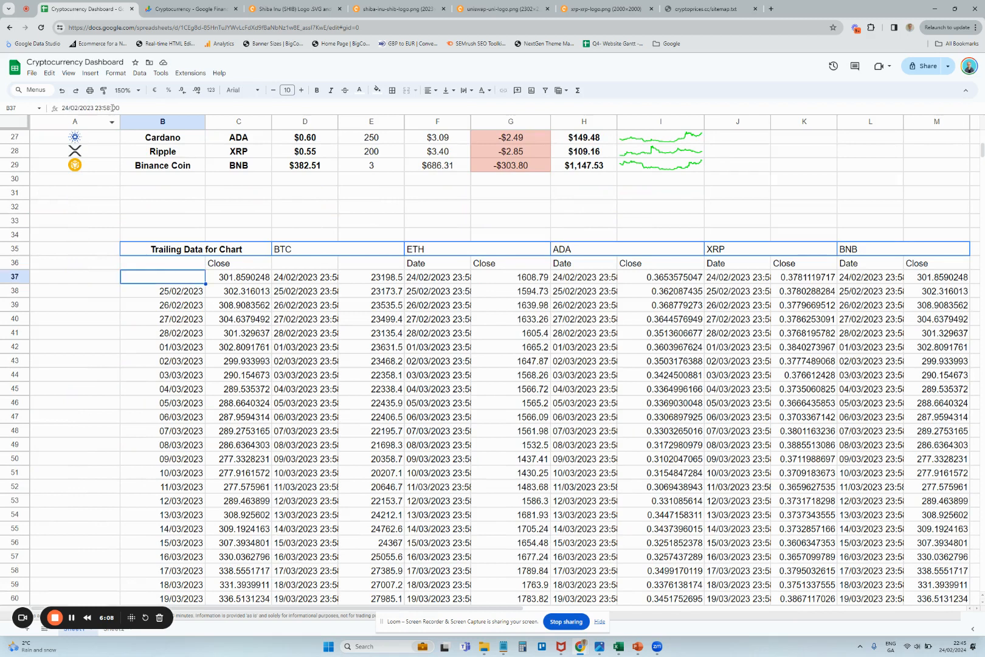
left_click(173, 264)
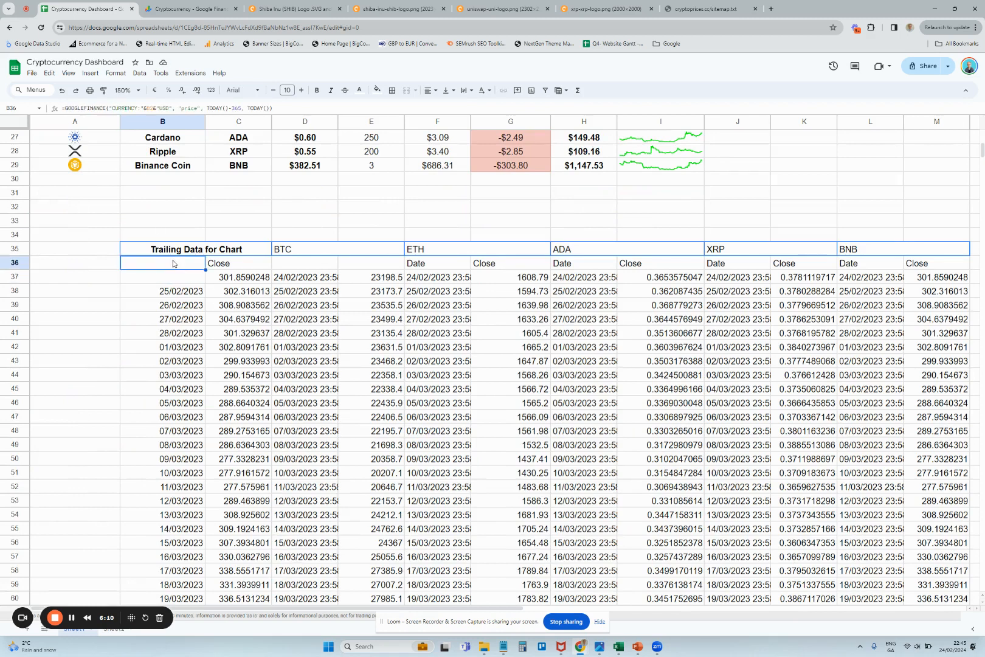
left_click(121, 109)
triple_click(121, 110)
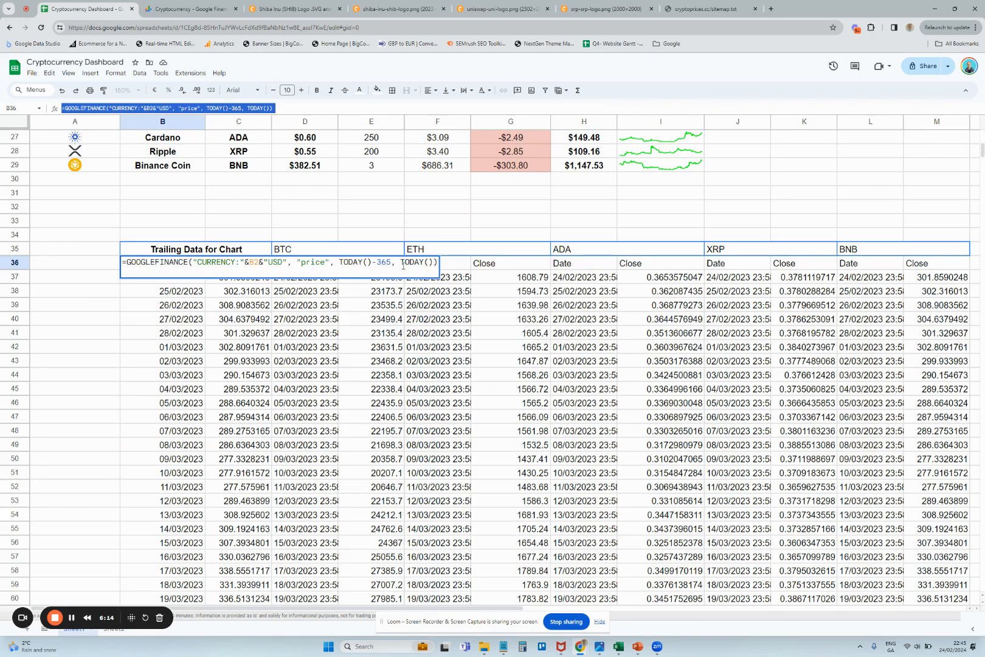
key("Escape")
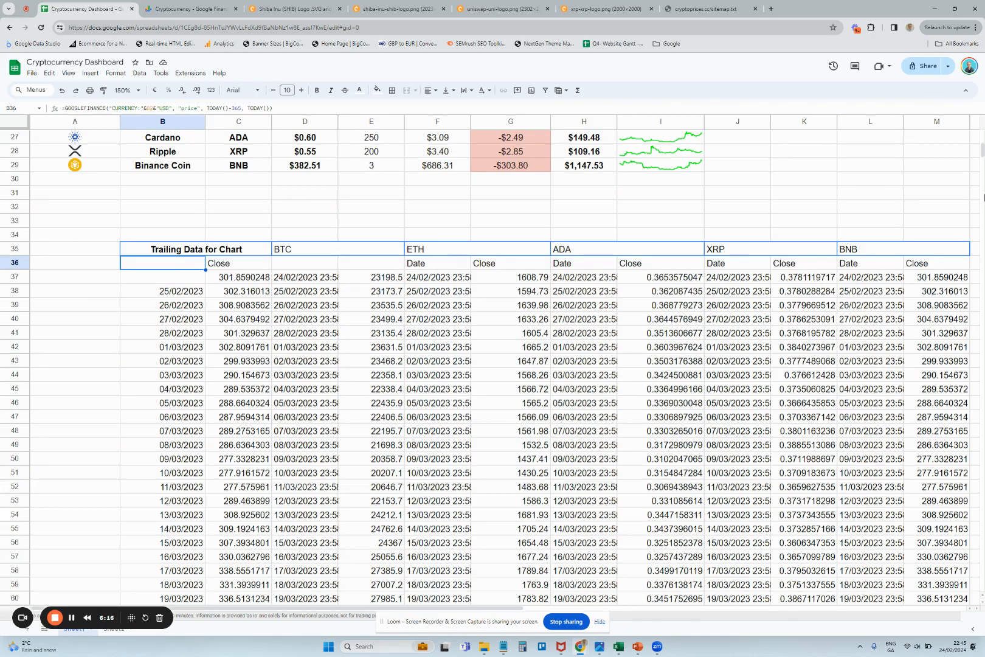
left_click_drag(983, 152, 983, 137)
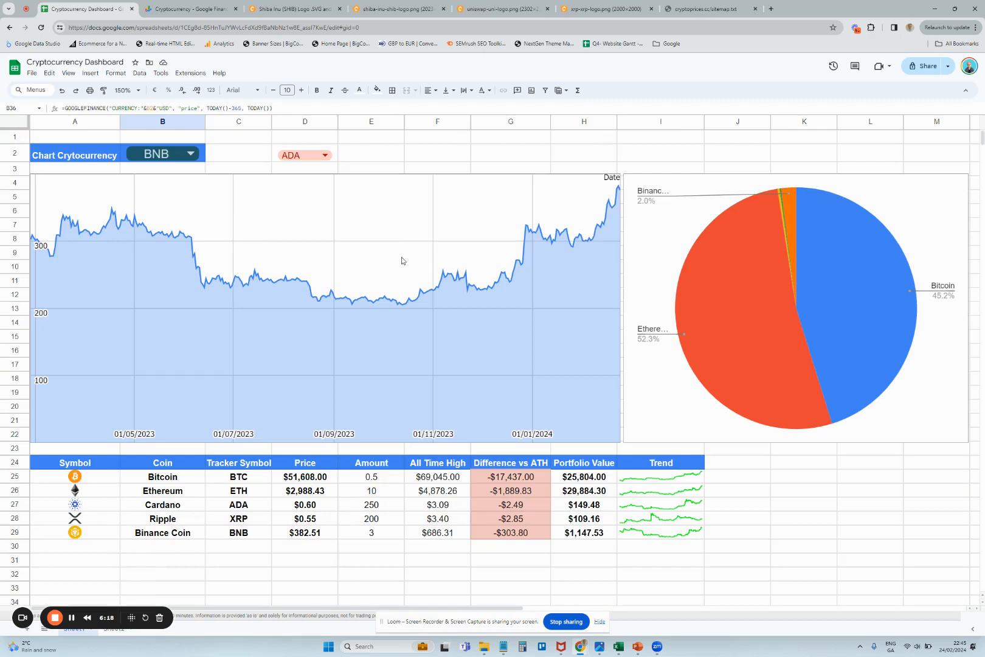
Step: Insert a new chart from cell E2 and set its data range to B38:C401
left_click(376, 161)
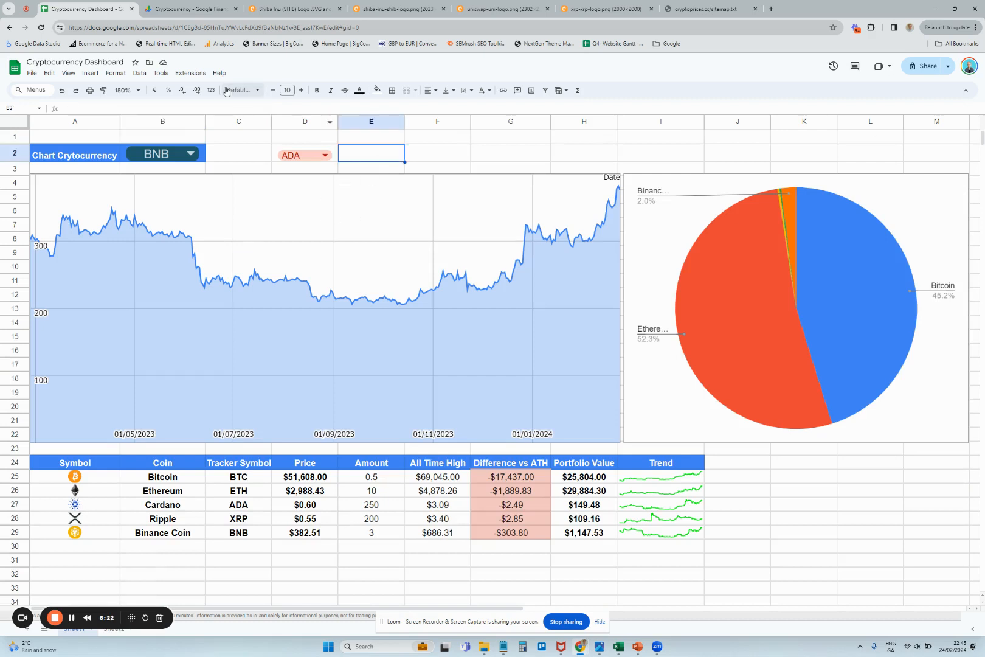
left_click(90, 73)
left_click(121, 151)
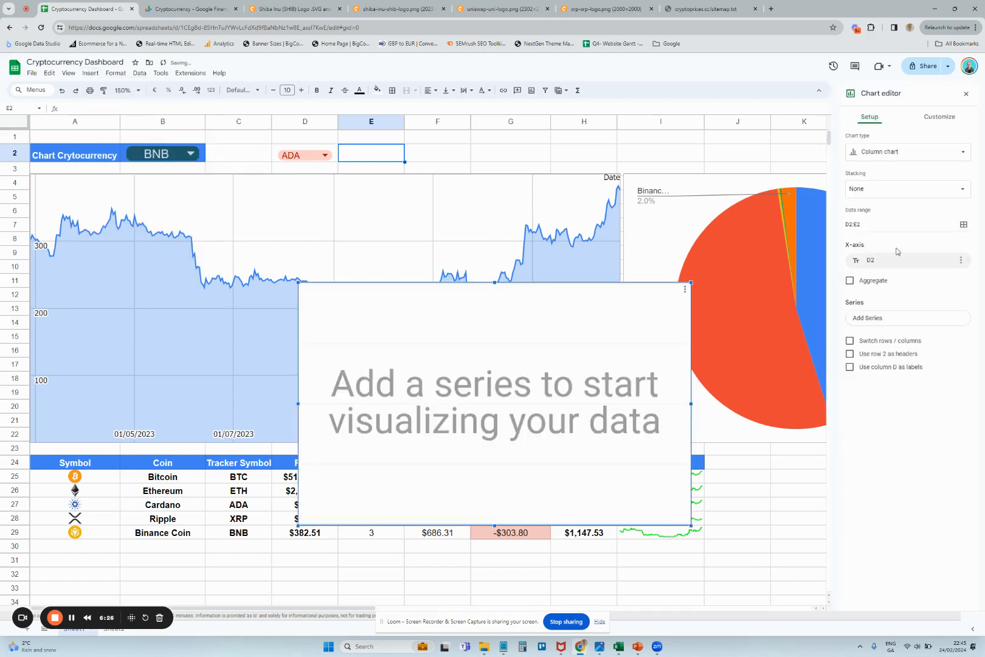
left_click(963, 223)
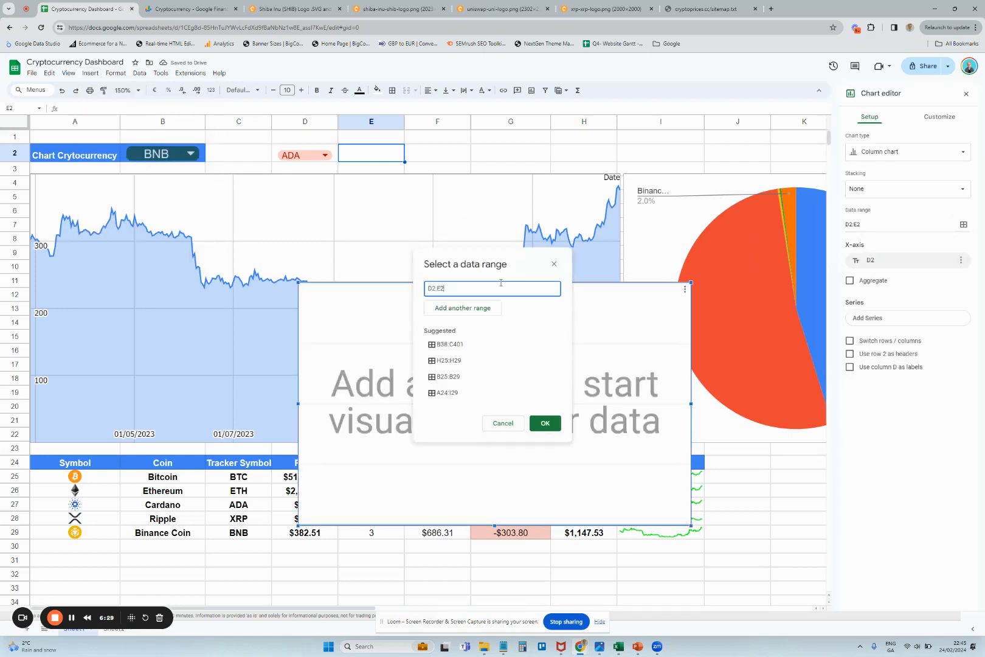
key("BackSpace")
left_click_drag(828, 137, 830, 151)
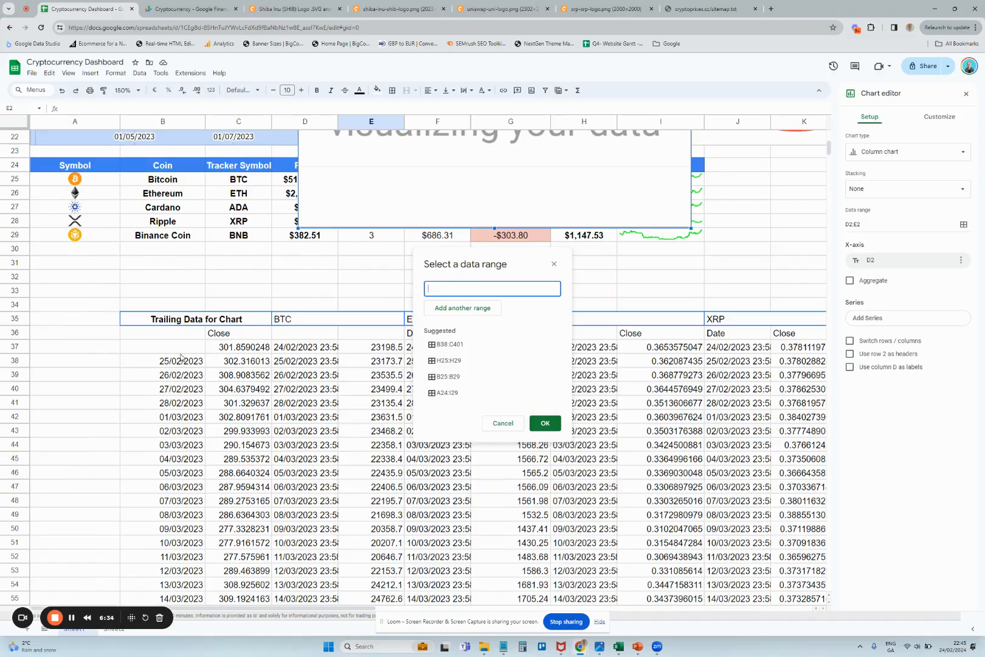
left_click_drag(182, 361, 261, 261)
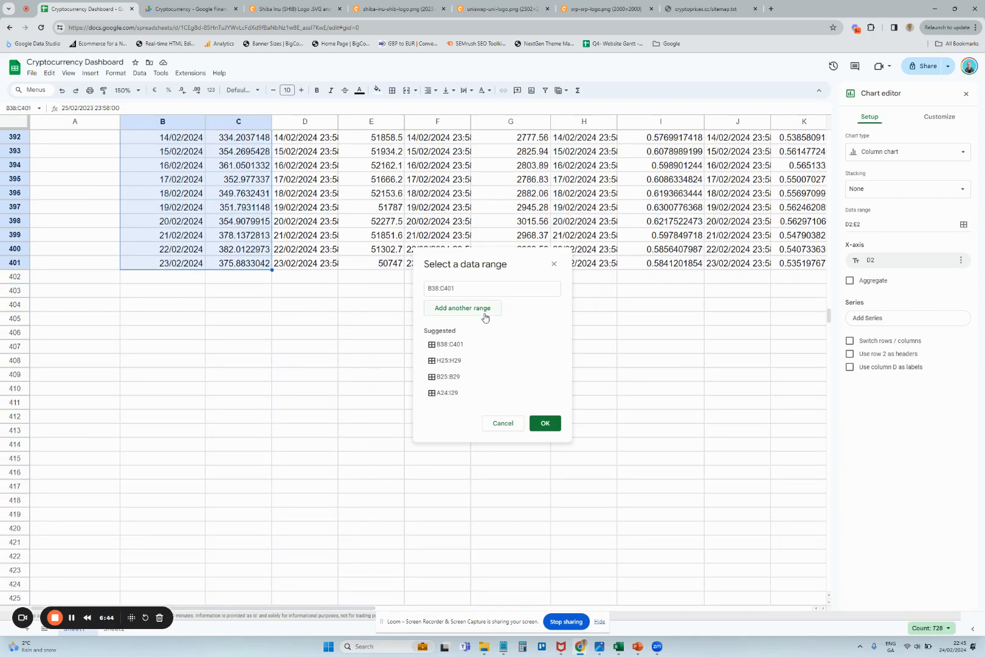
left_click(544, 420)
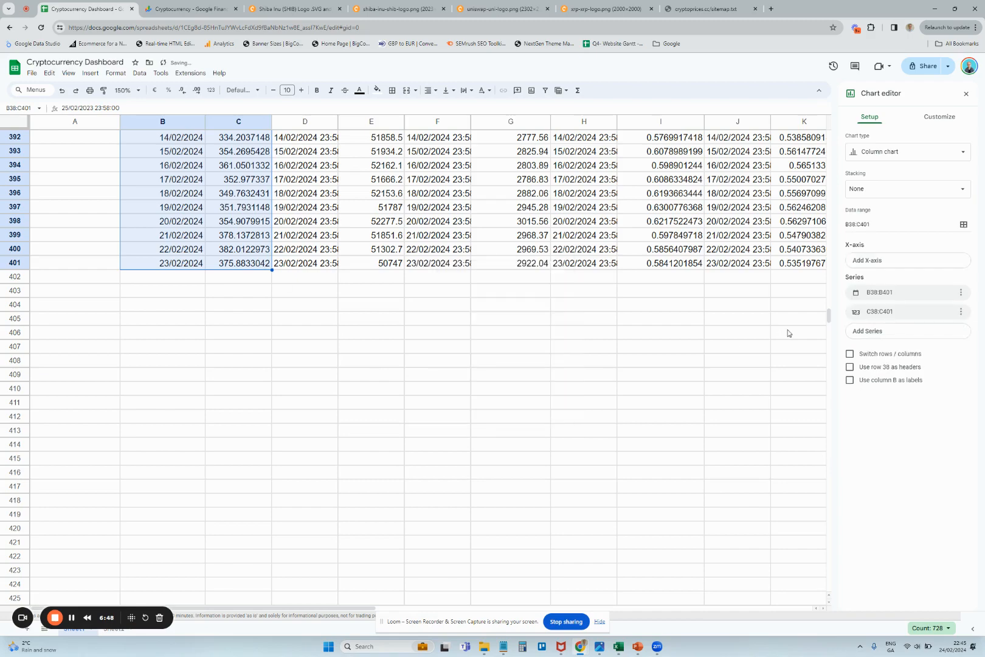
Step: Remove the B38:B401 series from the new column chart and use B38:B401 as its X-axis
left_click_drag(835, 190, 845, 119)
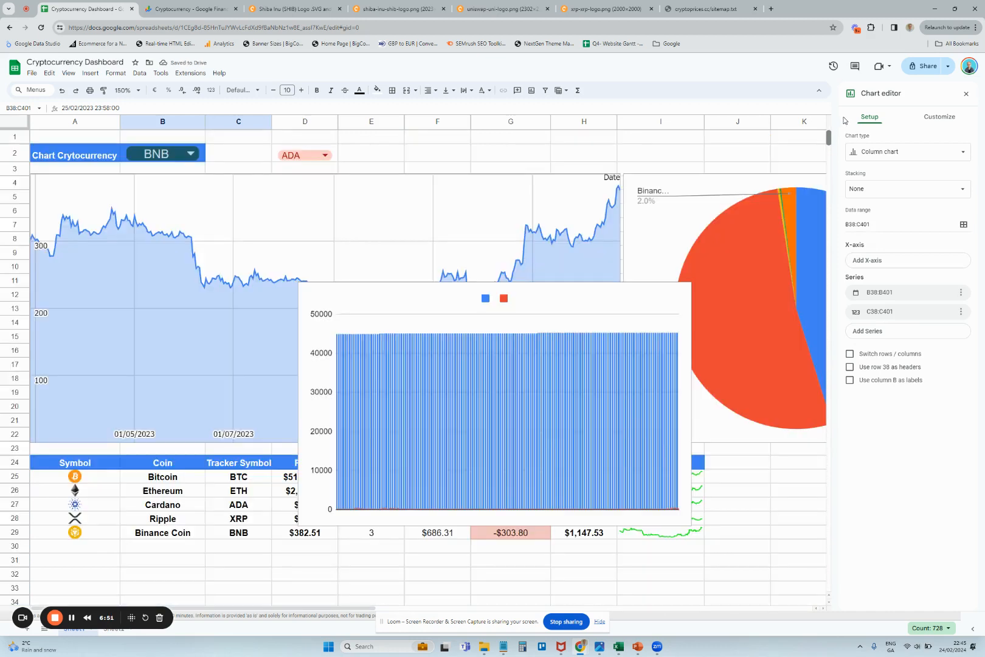
left_click(961, 293)
left_click(937, 311)
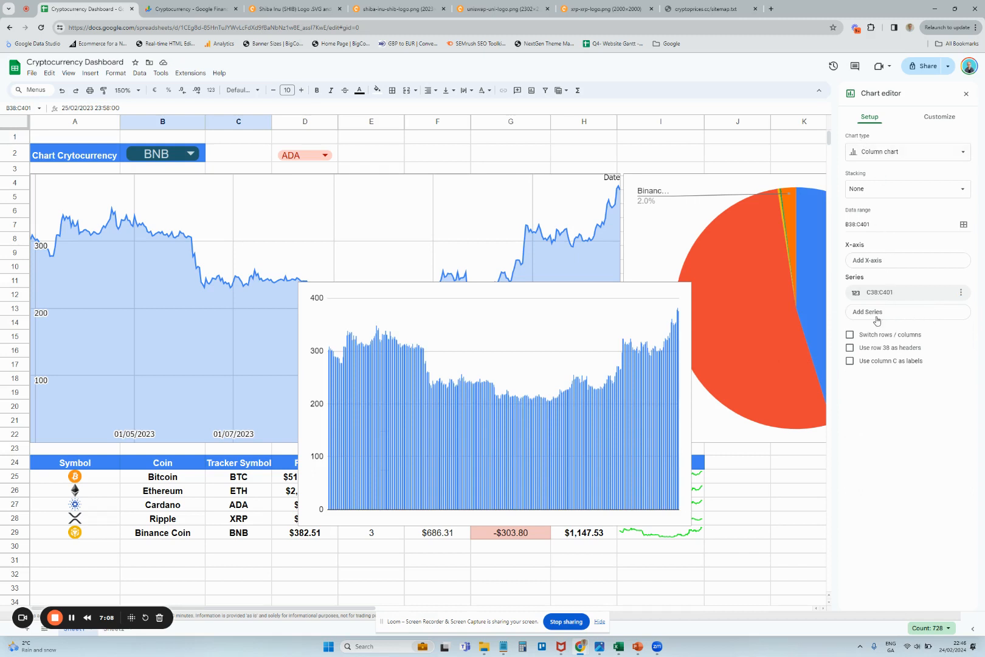
left_click(885, 263)
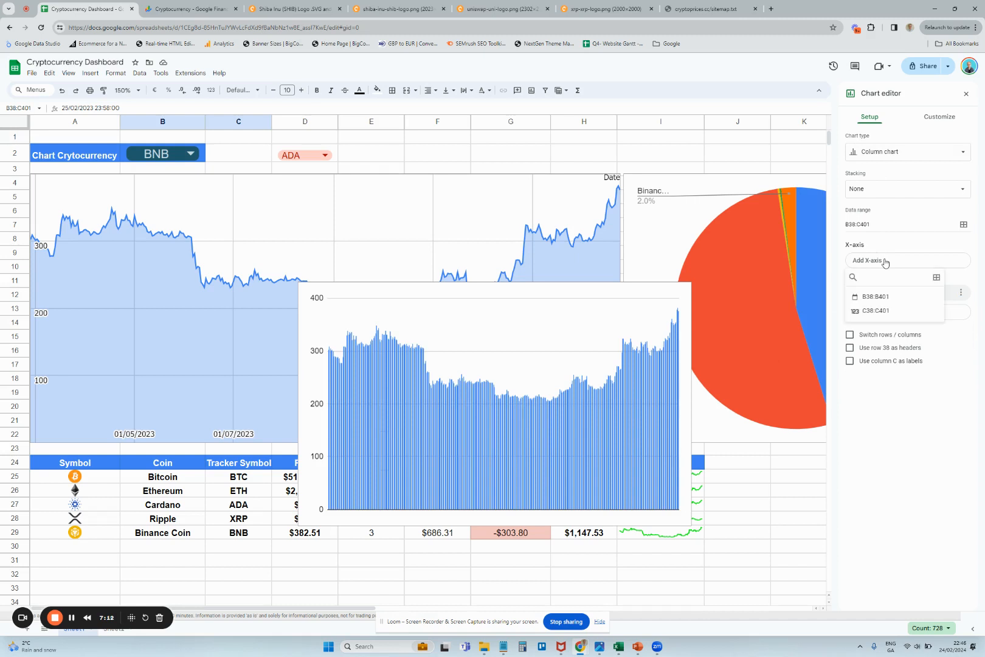
left_click(879, 292)
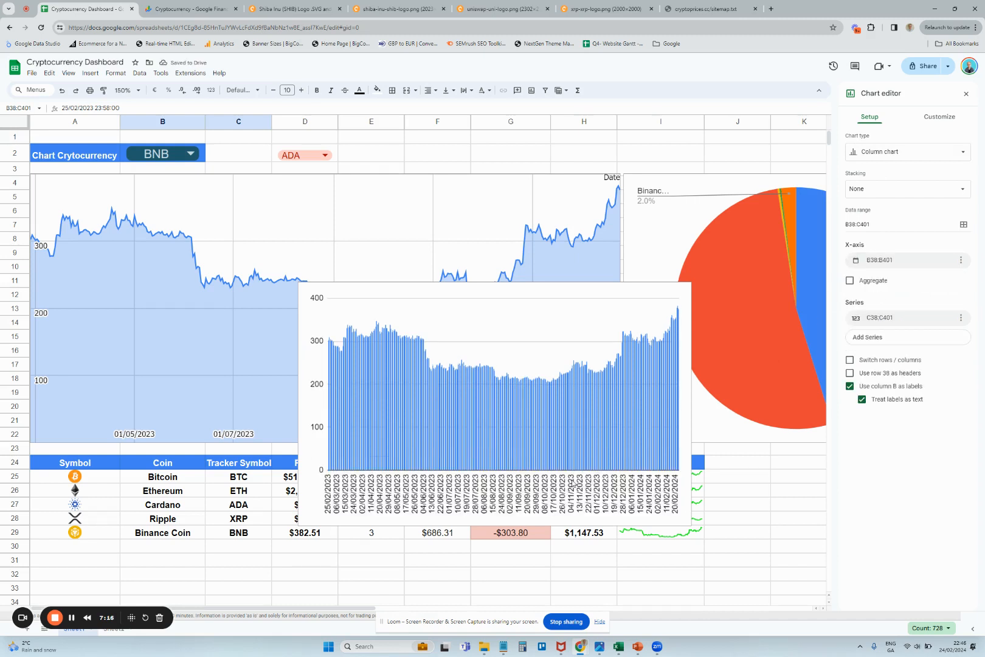
Step: Toggle the use of row 38 as headers on and off, and delete the new column chart
left_click(849, 372)
left_click(850, 373)
left_click(554, 296)
key("Delete")
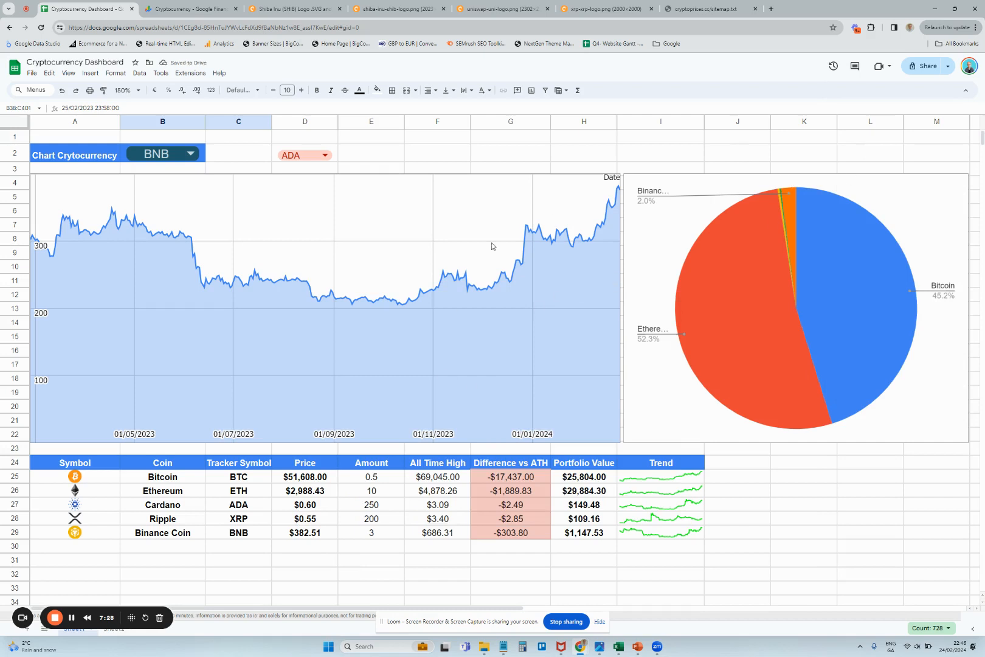
Step: Examine the SPARKLINE trend cells I25:I29 and the BTC price-history formula in D36 that supplies them
left_click_drag(643, 537, 648, 485)
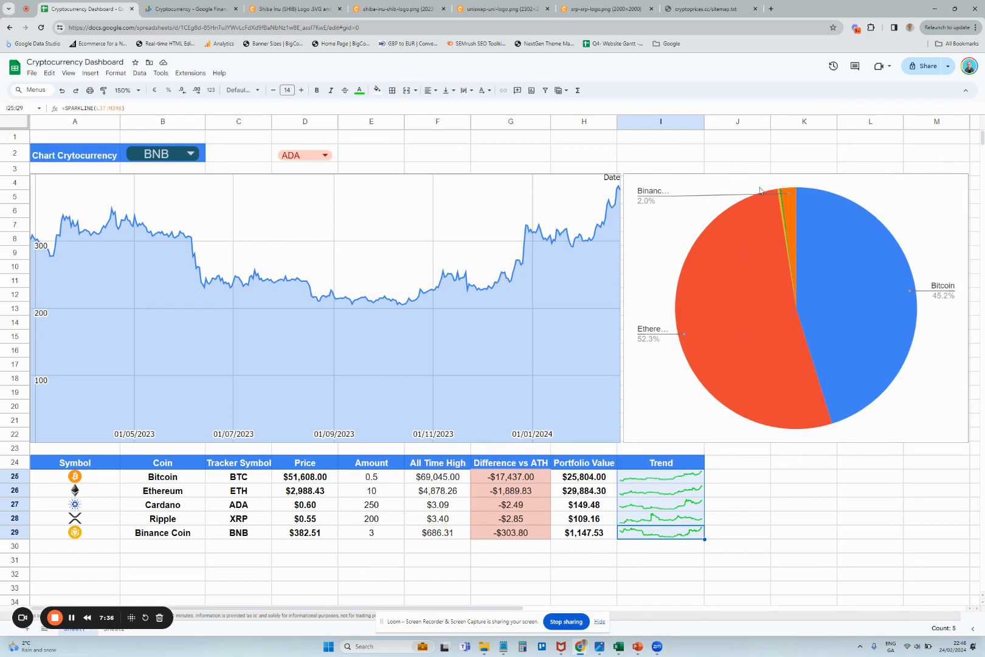
scroll(981, 141, "down", 5)
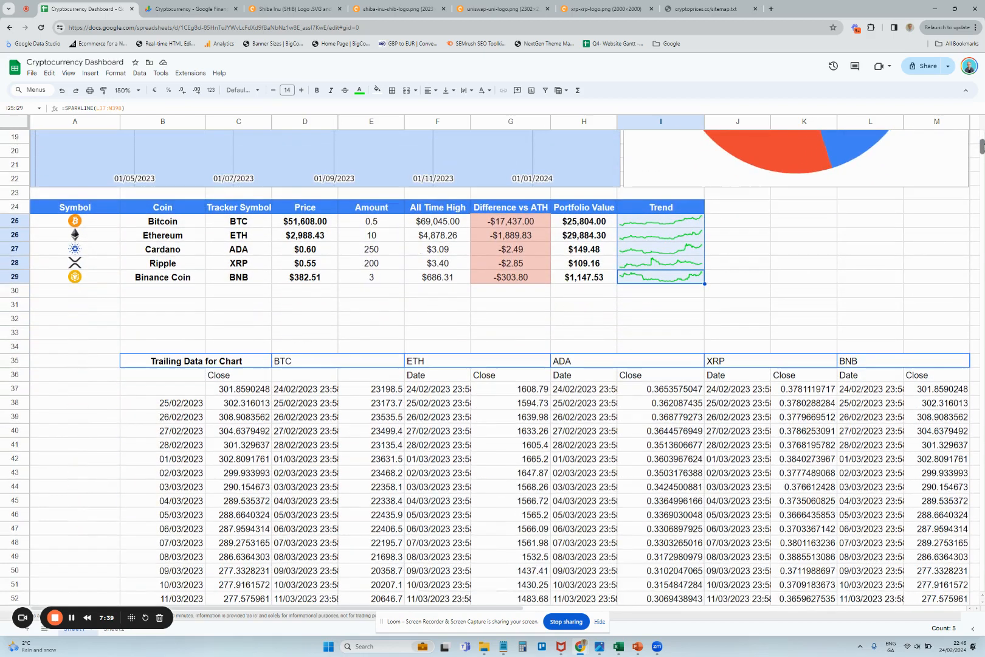
left_click(337, 392)
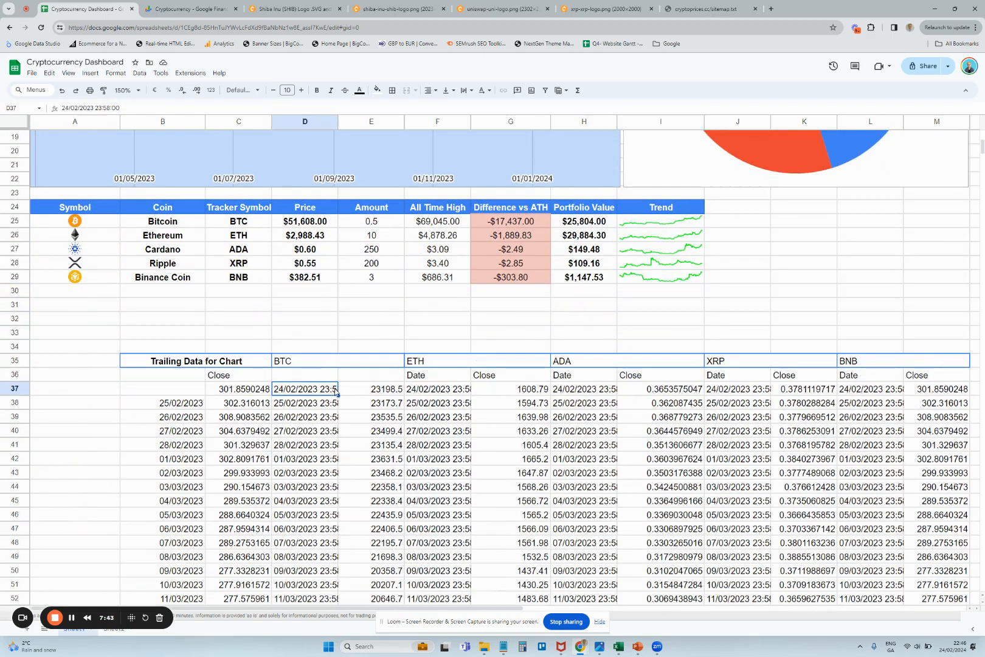
left_click(322, 379)
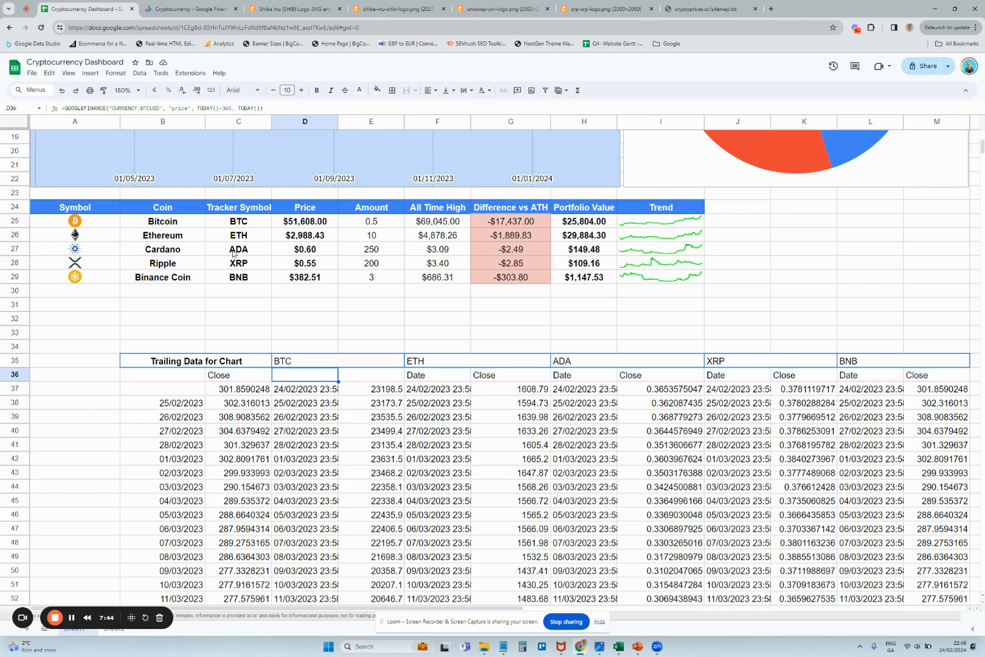
Step: Inspect the arguments of the GOOGLEFINANCE formula in D36 and the first BTC date it feeds in D37
triple_click(101, 107)
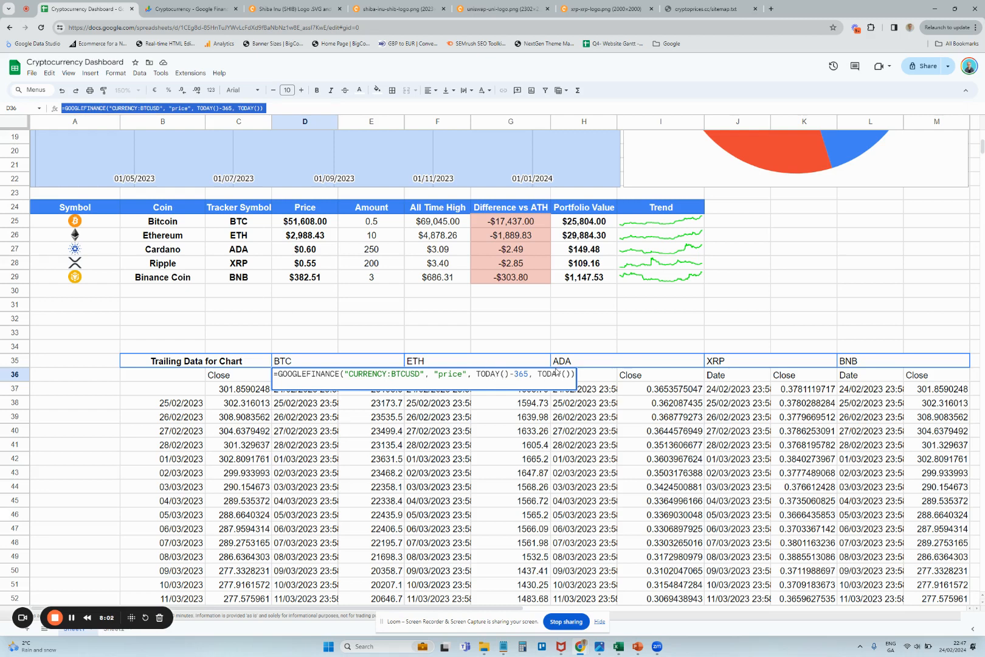
key("Escape")
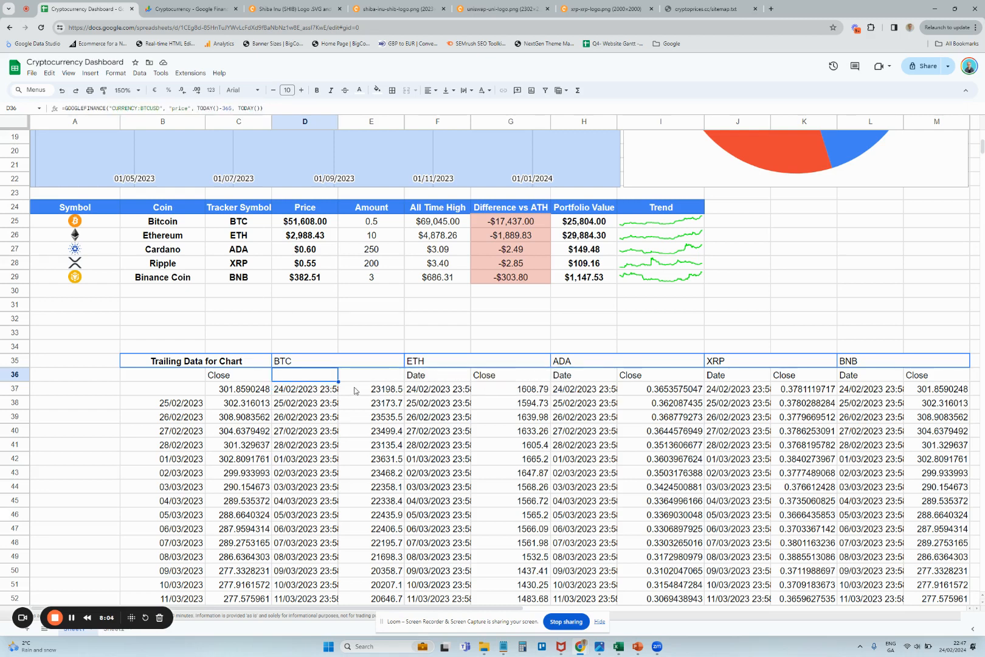
left_click(315, 394)
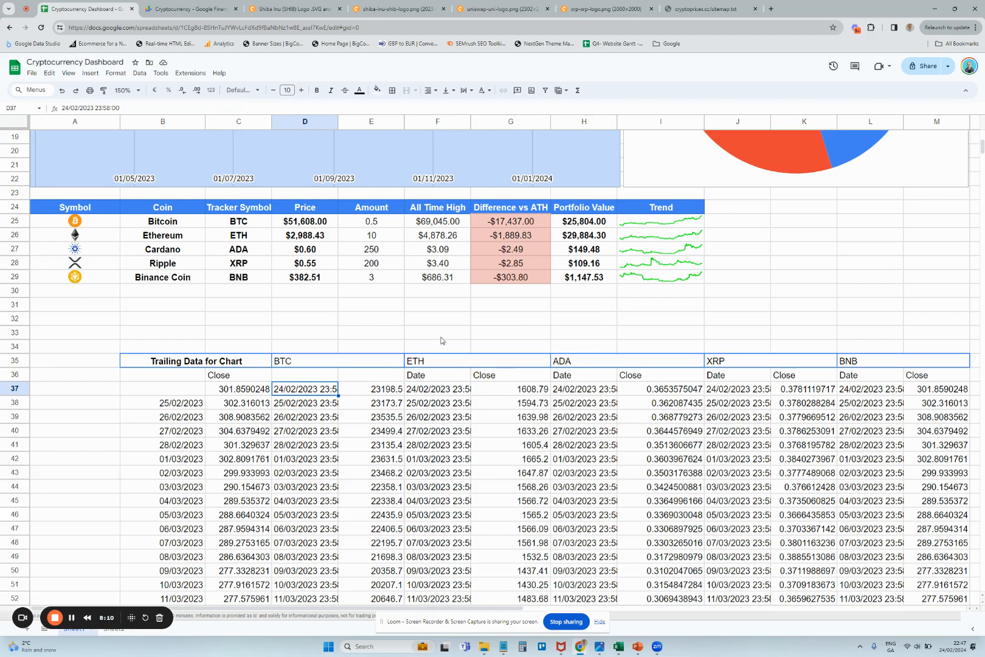
Step: Check which trailing-data ranges the SPARKLINE formulas for Bitcoin in I25 and Ethereum in I26 refer to
left_click(632, 225)
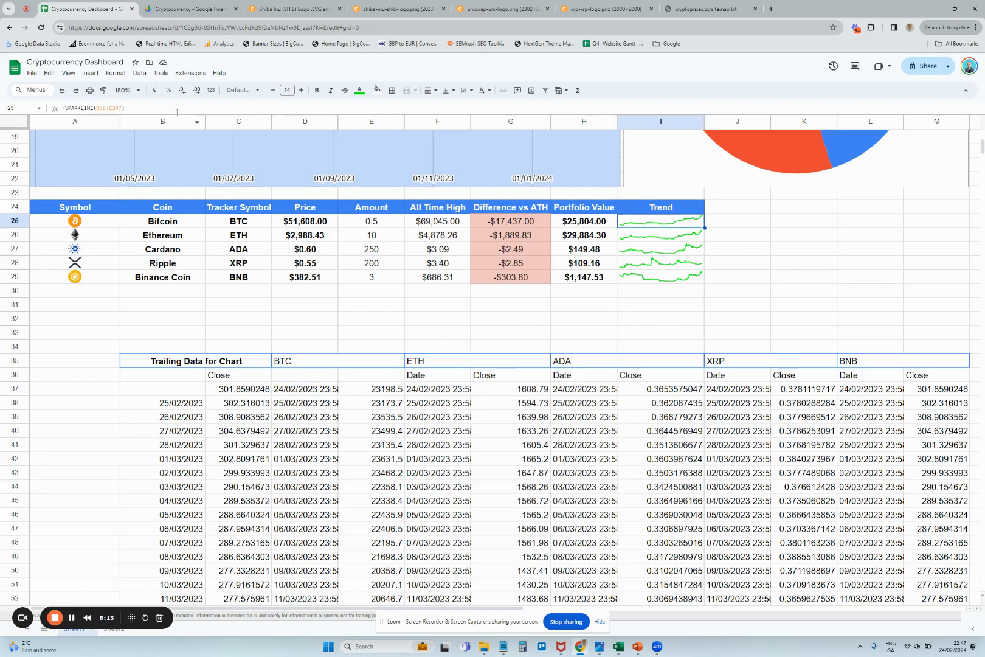
left_click(86, 107)
left_click(100, 107)
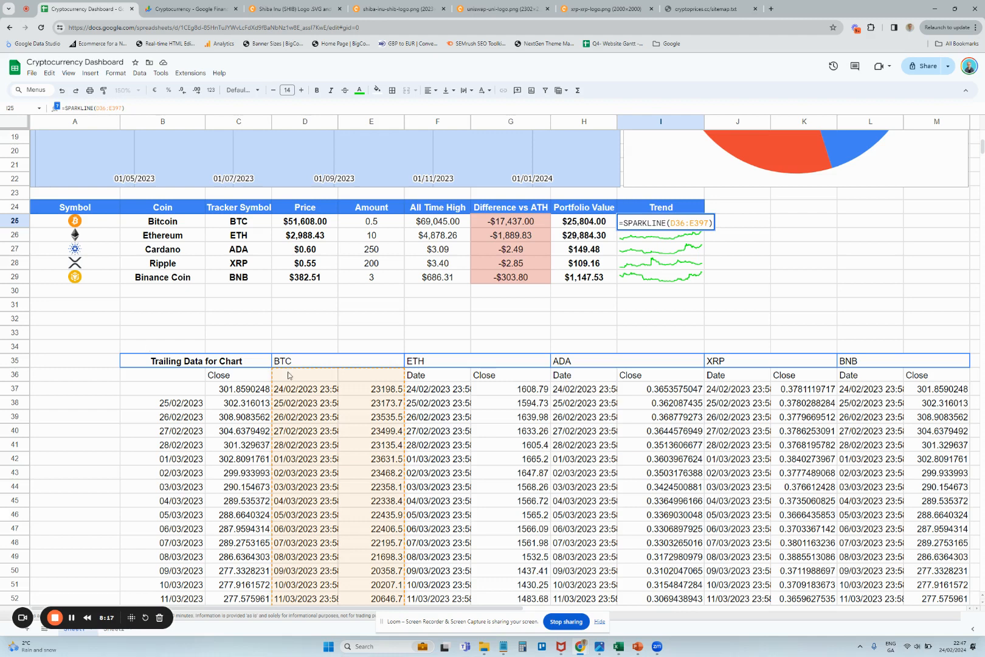
key("Escape")
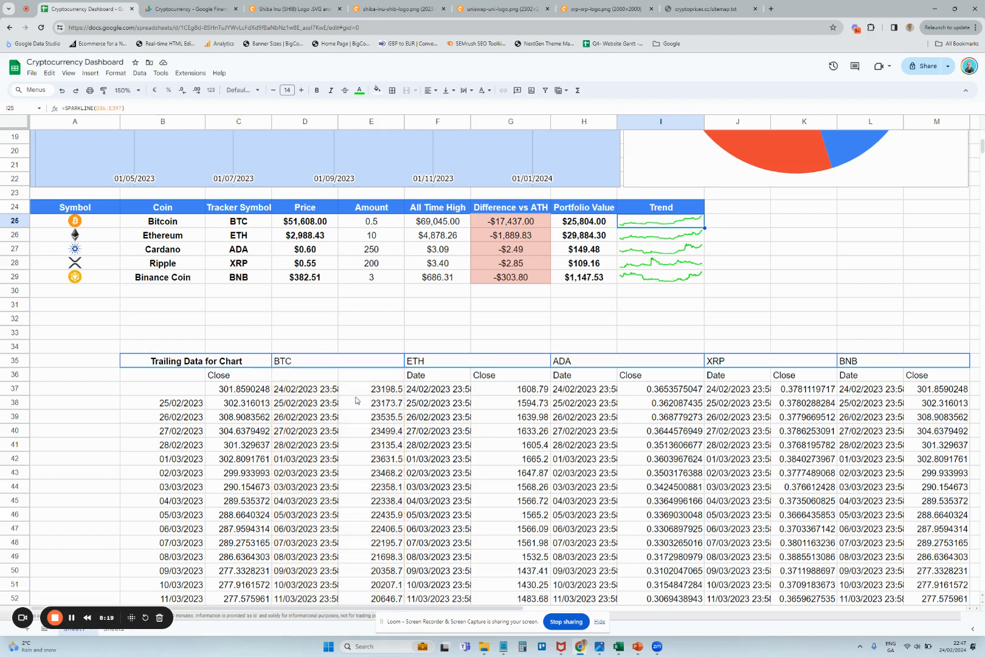
left_click(657, 239)
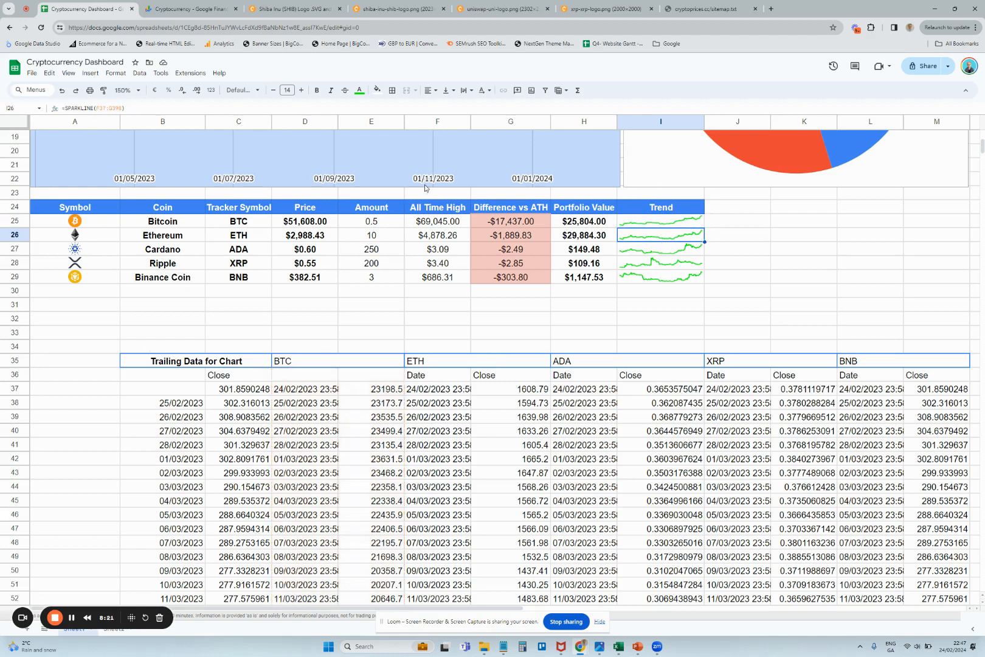
left_click(114, 107)
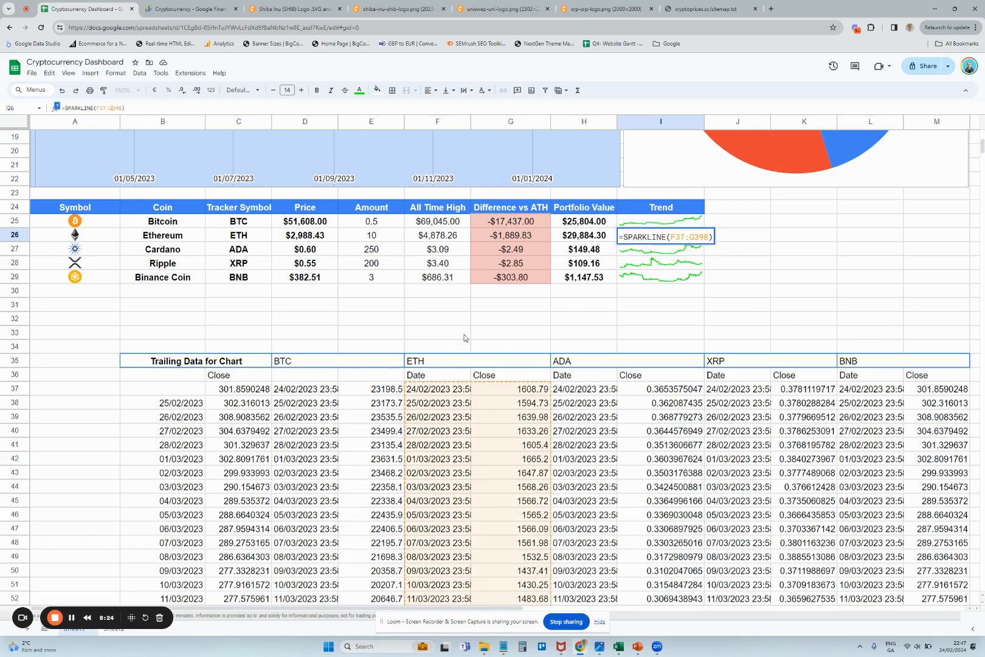
key("Escape")
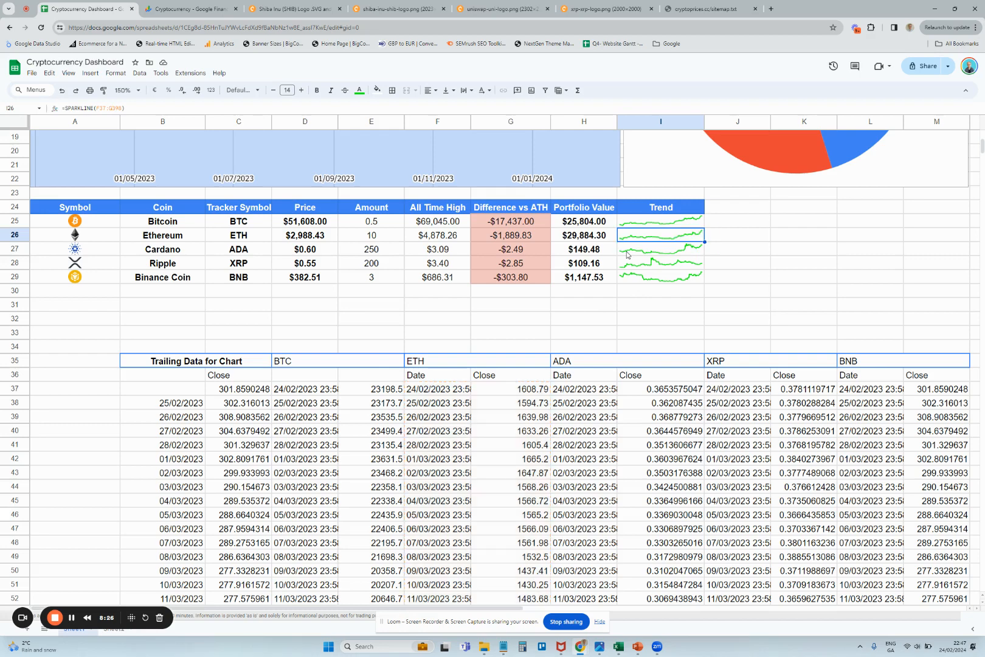
scroll(576, 361, "up", 6)
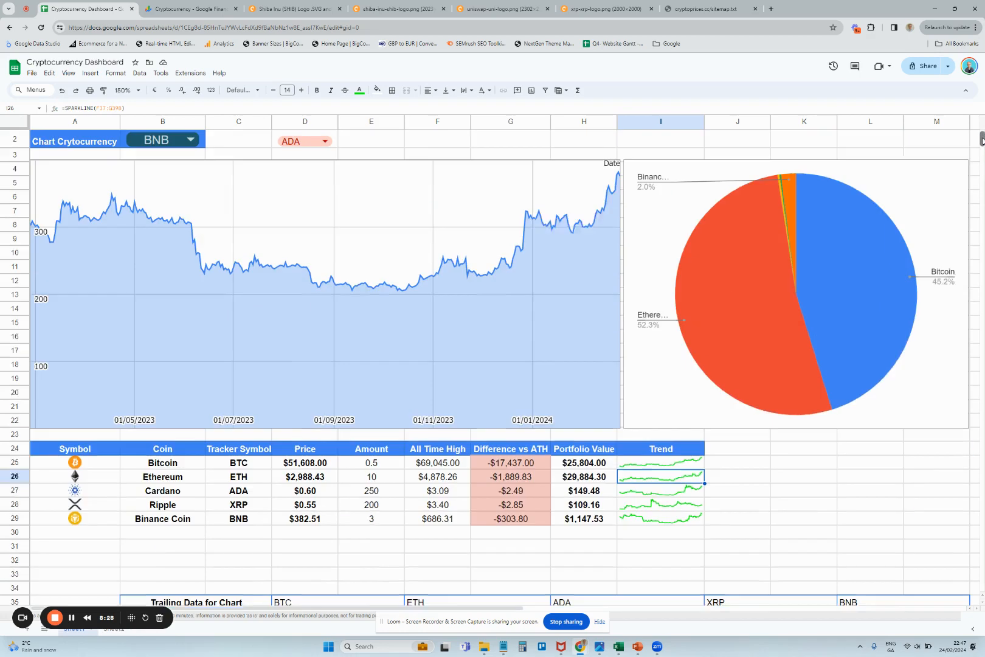